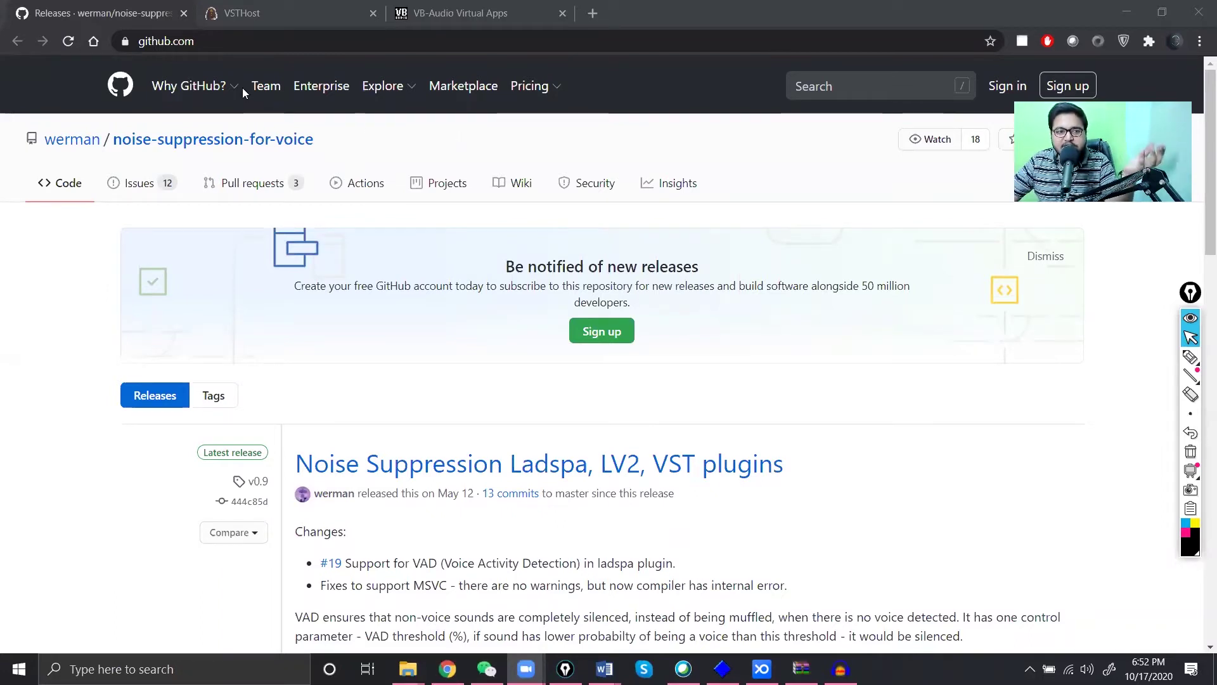
Scroll the GitHub release page down to the Assets list showing windows_rnnoise_bin_x64.zip
mouse_move(255, 47)
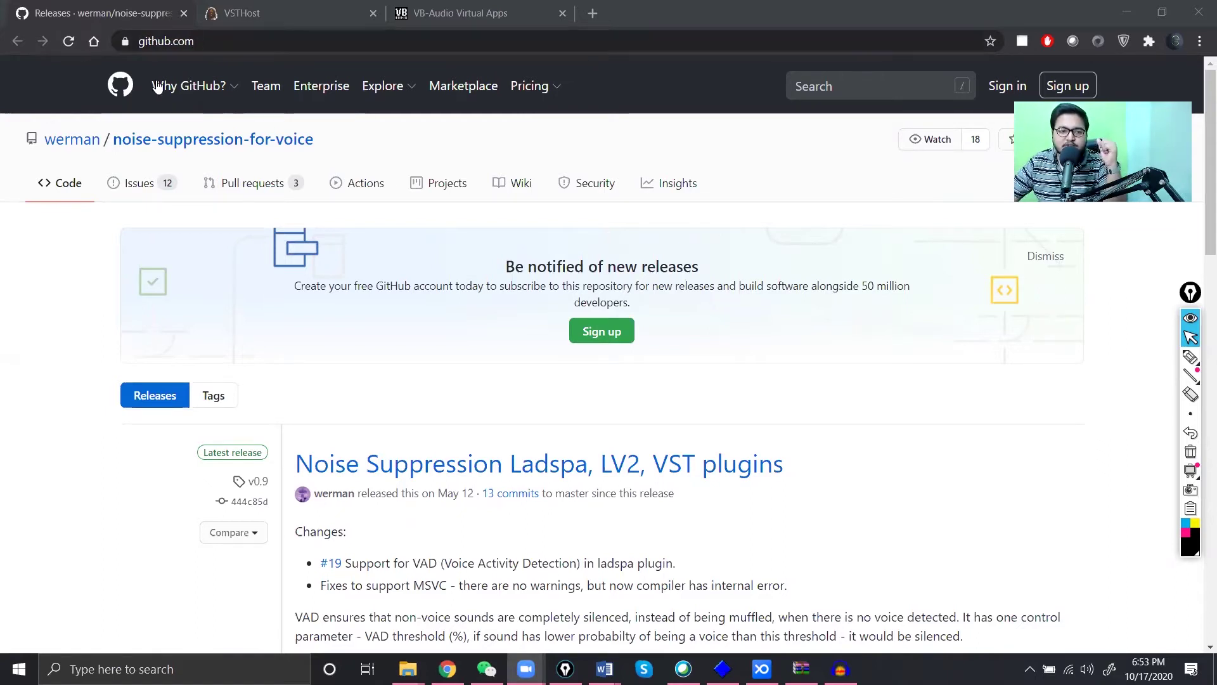
scroll(595, 405, "down", 1)
scroll(596, 404, "down", 2)
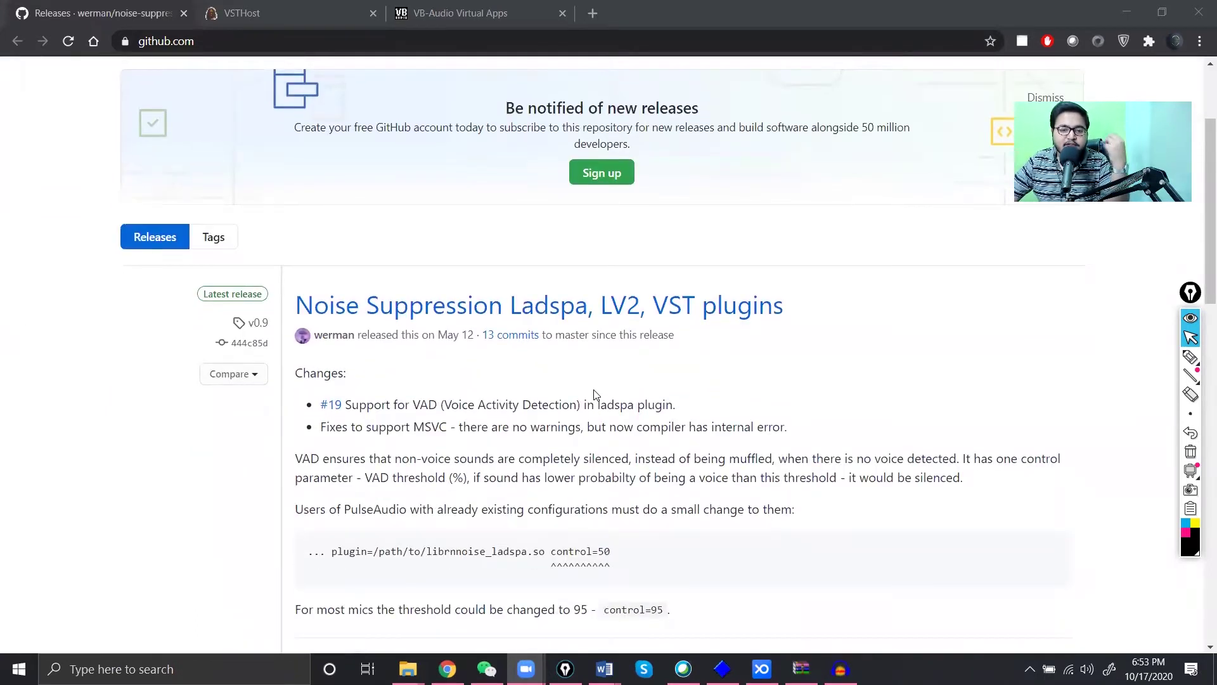
scroll(599, 393, "down", 6)
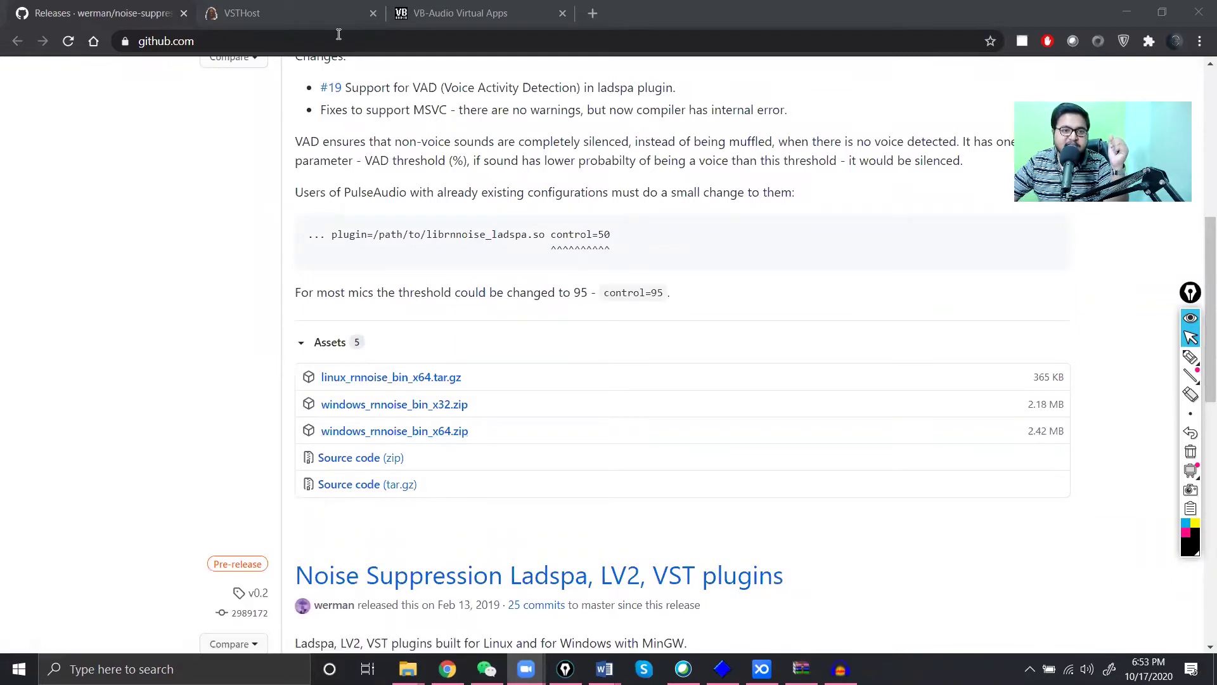
Switch to the VSTHost tab to see the version 1.56 Downloads with vsthostx64.zip
left_click(330, 16)
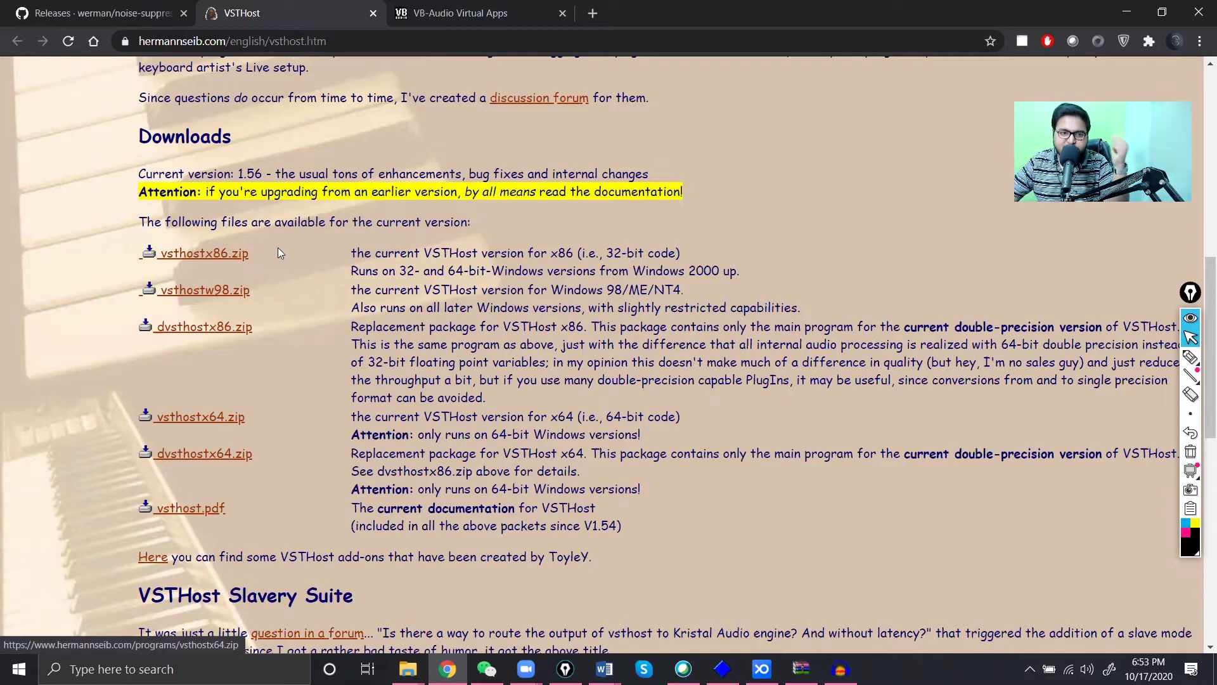
Switch to the VB-Audio tab showing the VBCABLE_Driver_Pack43.zip download
left_click(424, 27)
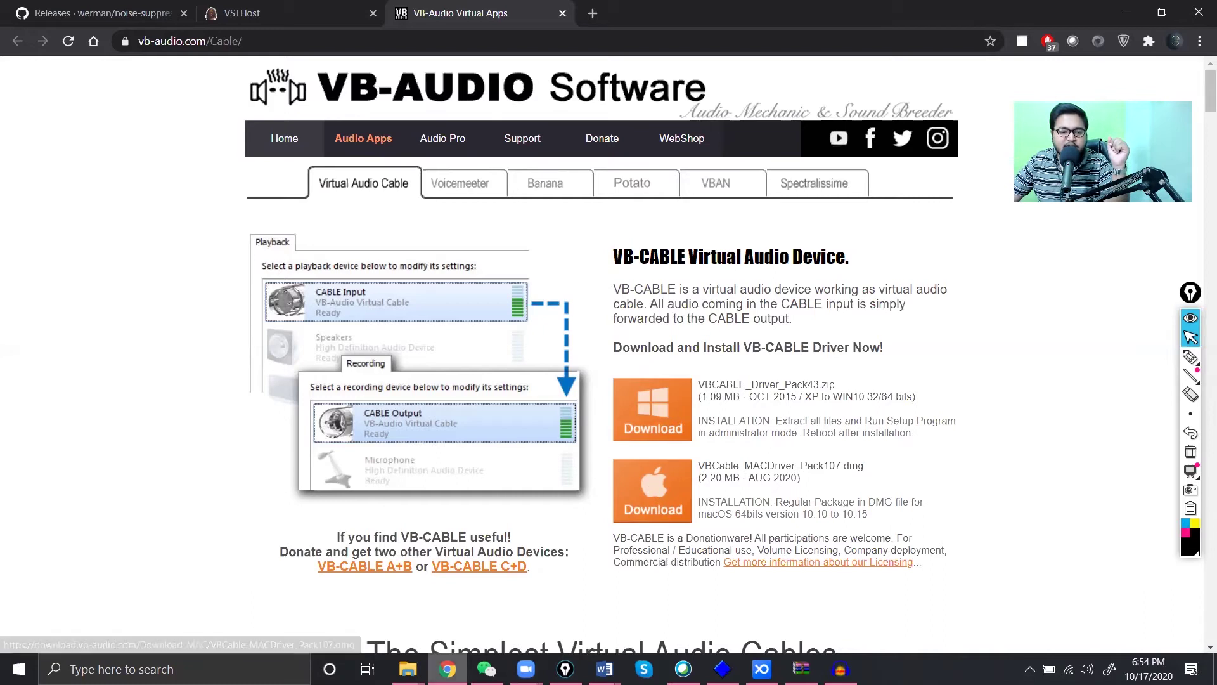
left_click(408, 669)
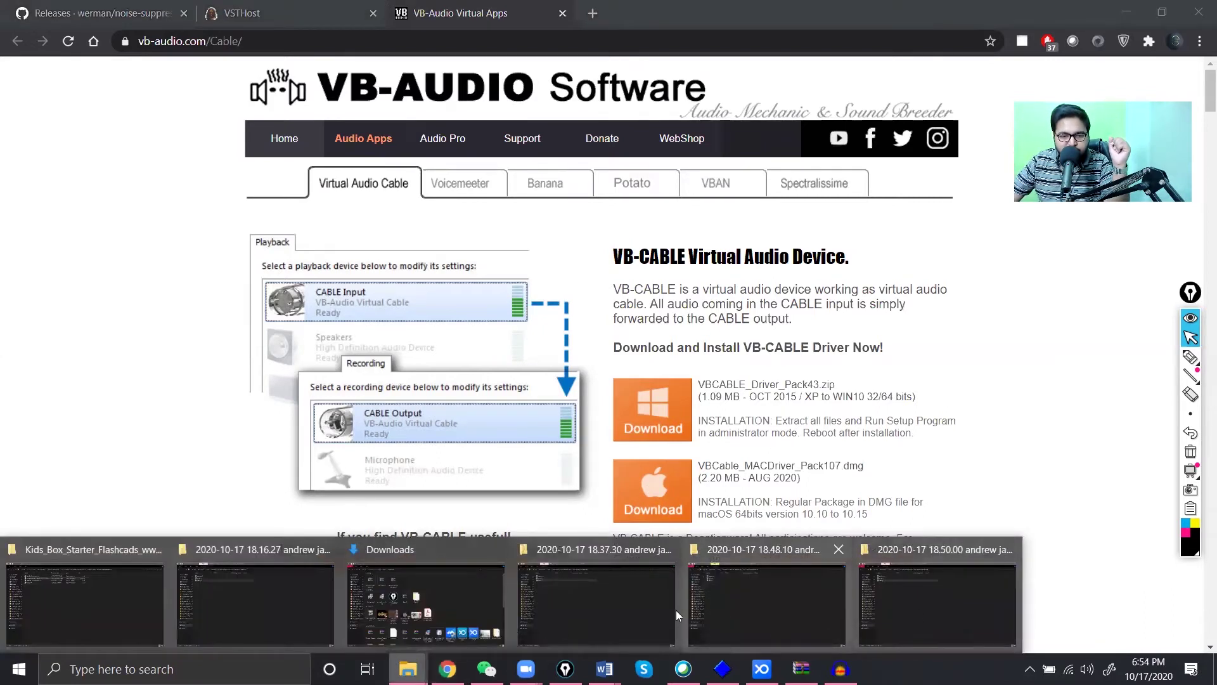
In Downloads, extract windows_rnnoise_bin_x64 (1) into its own folder with WinRAR
left_click(444, 588)
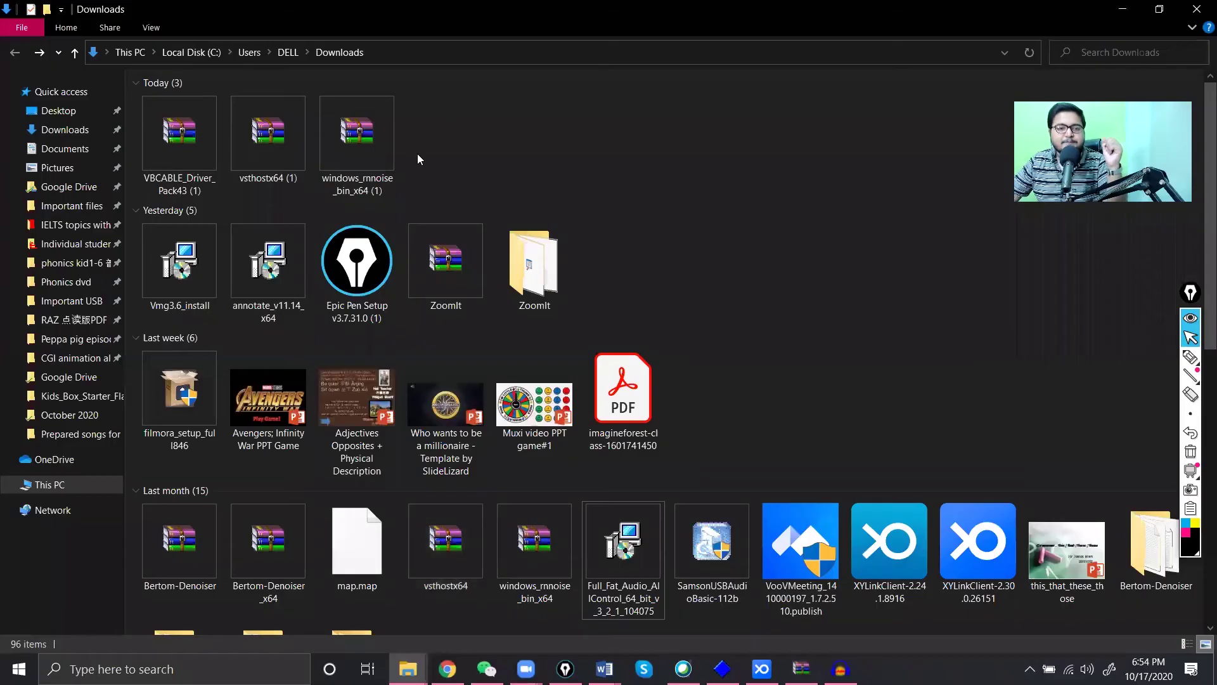
left_click(159, 138)
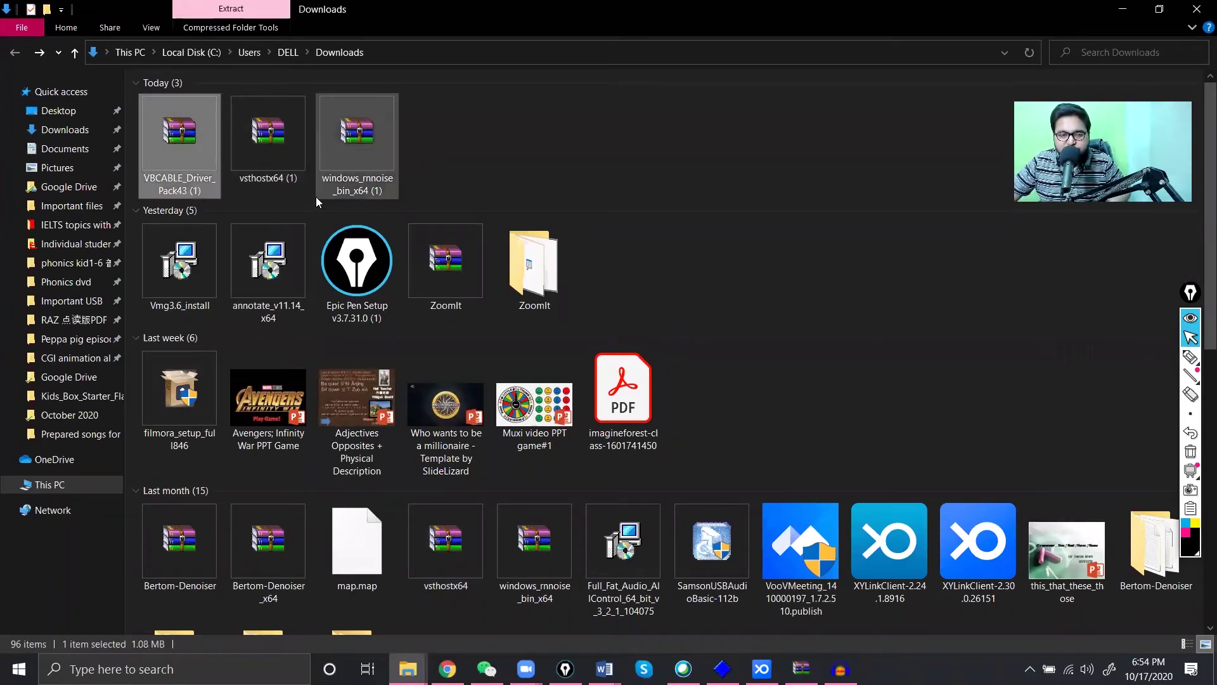
left_click(273, 139)
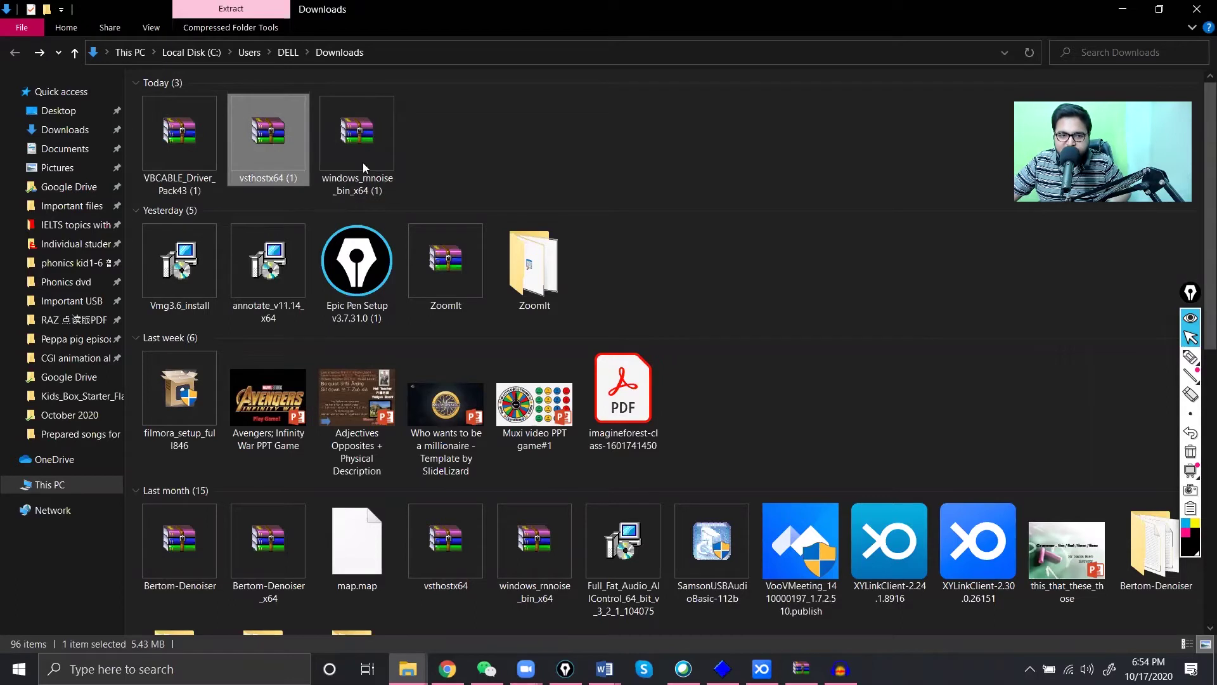
left_click(390, 148)
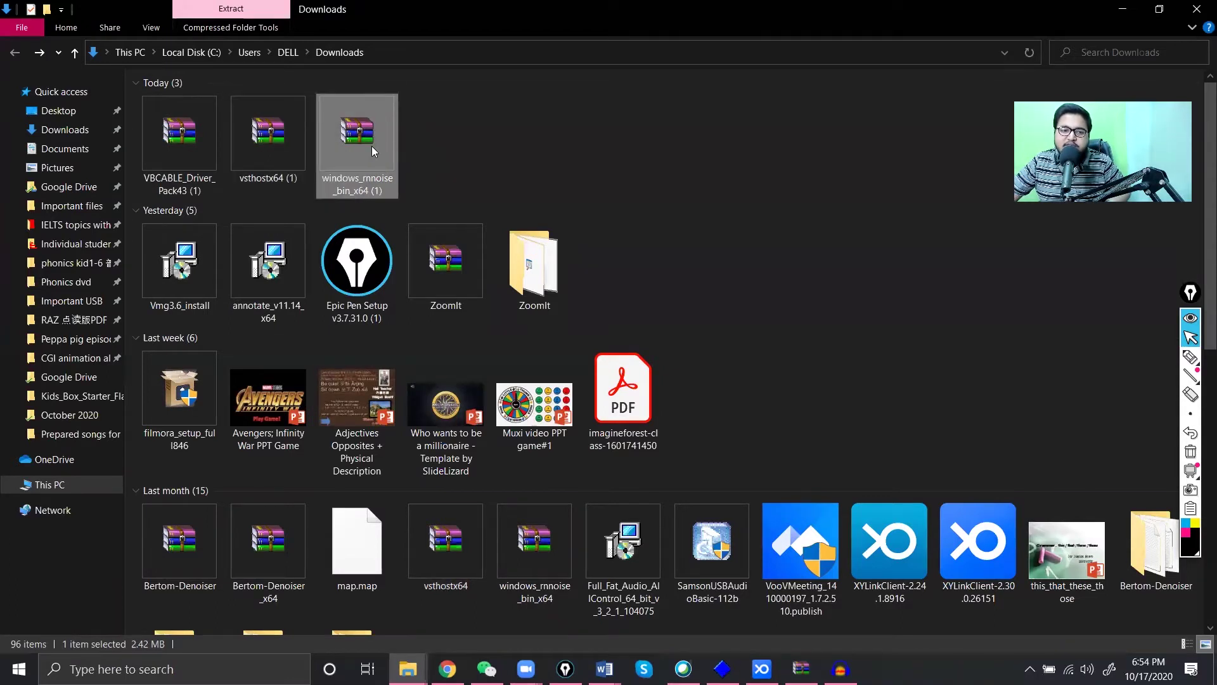
double_click(366, 135)
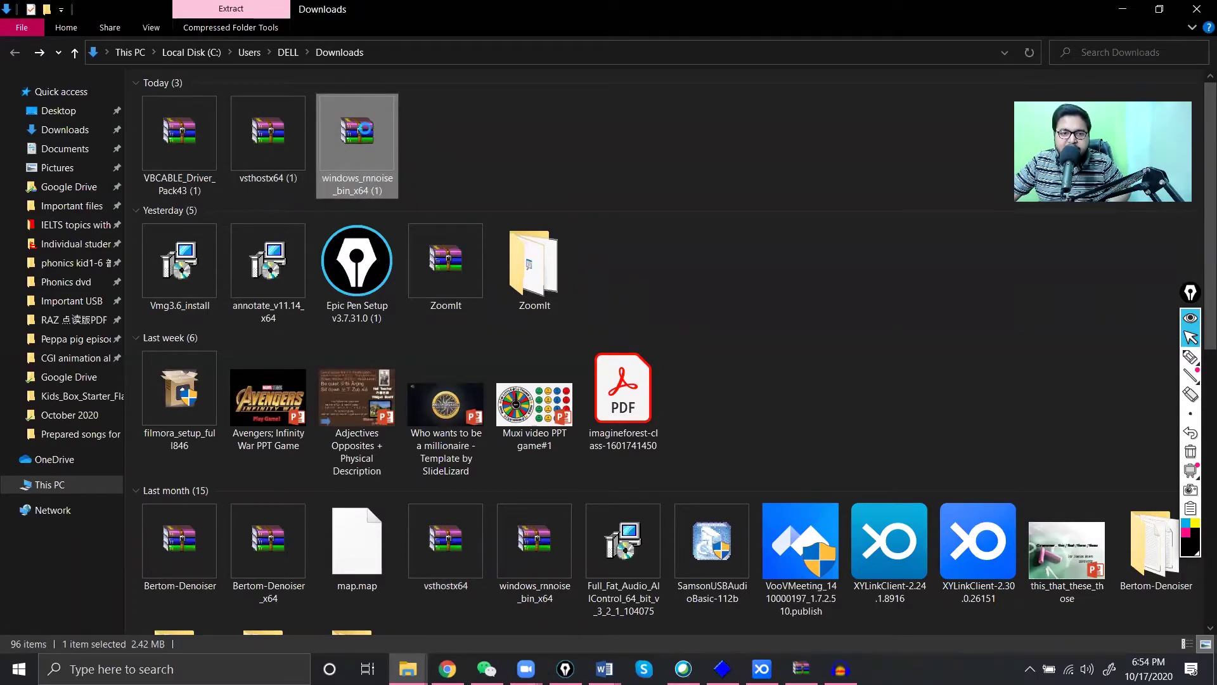
right_click(365, 130)
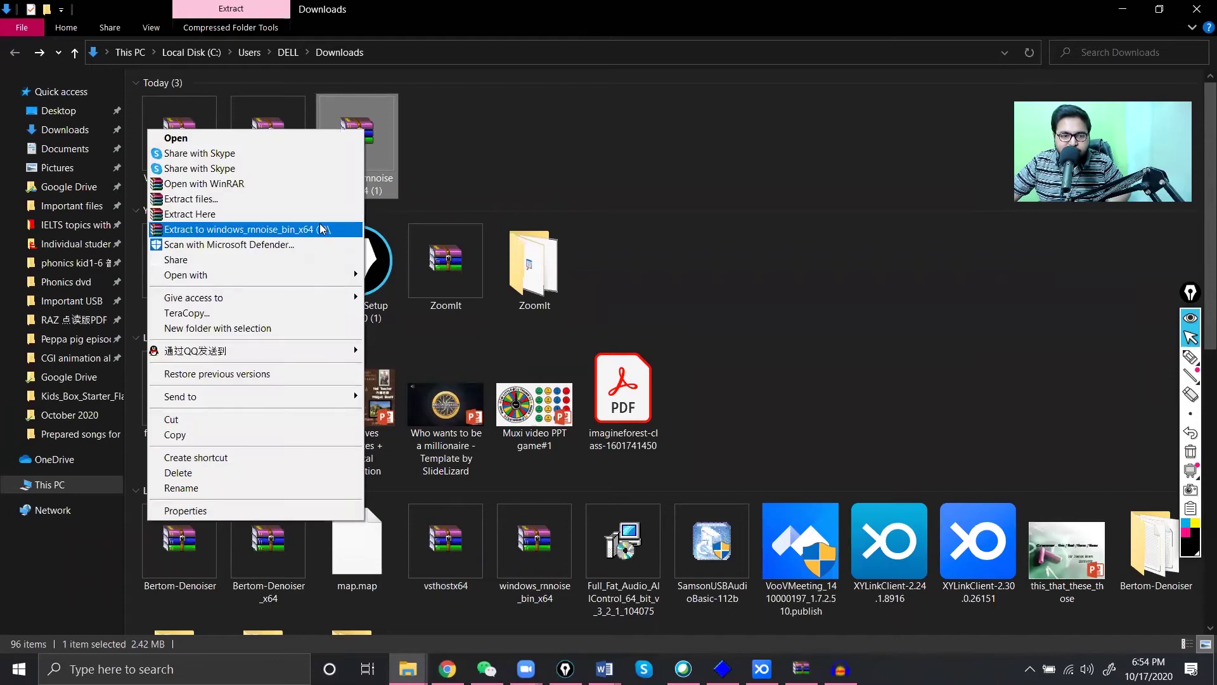
left_click(322, 229)
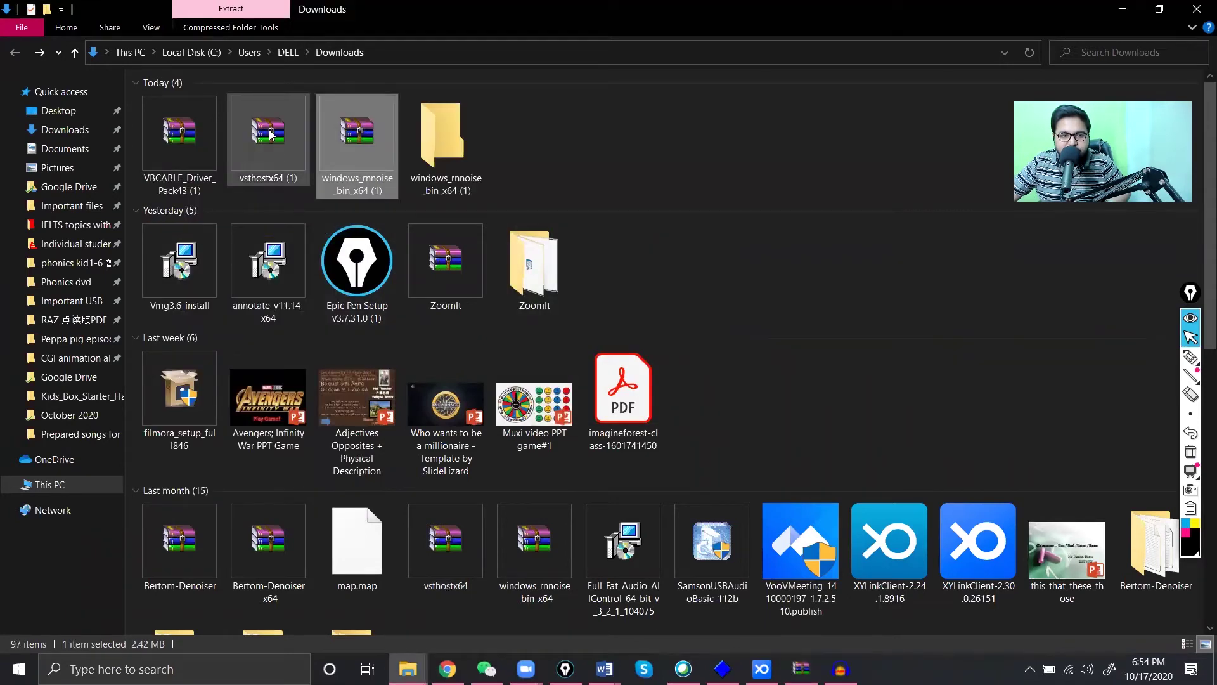
Extract the vsthostx64 (1) and VBCABLE_Driver_Pack43 (1) archives into their own folders
right_click(271, 130)
left_click(240, 234)
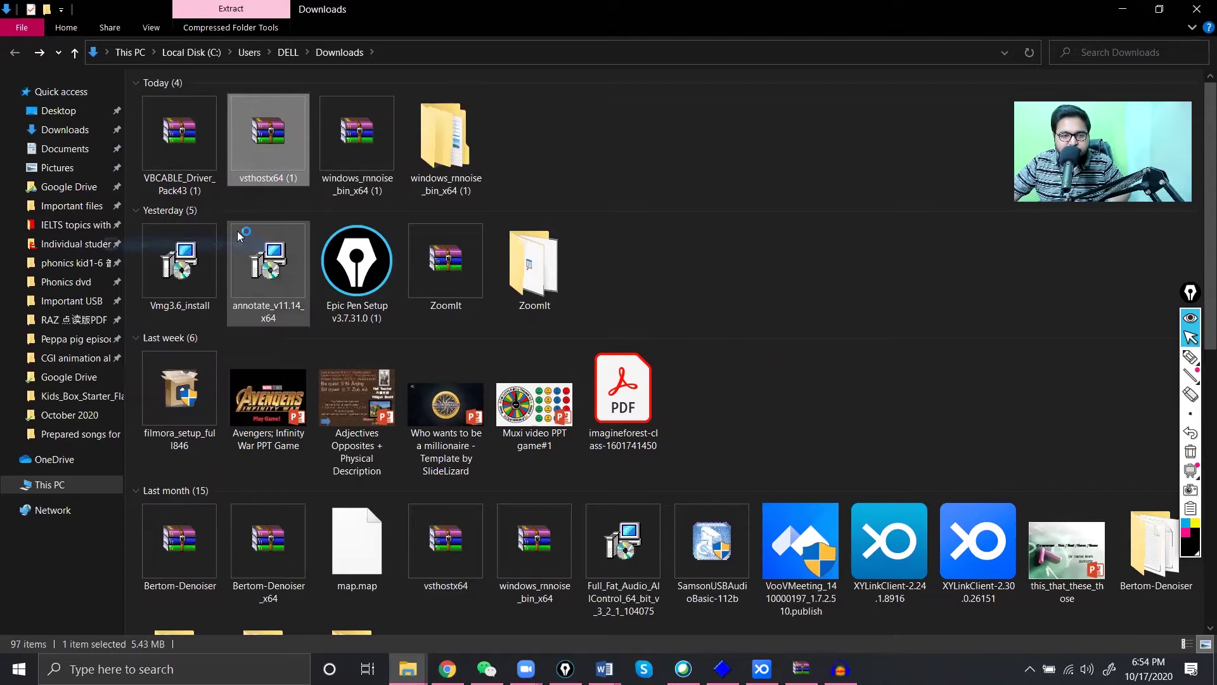
left_click(859, 7)
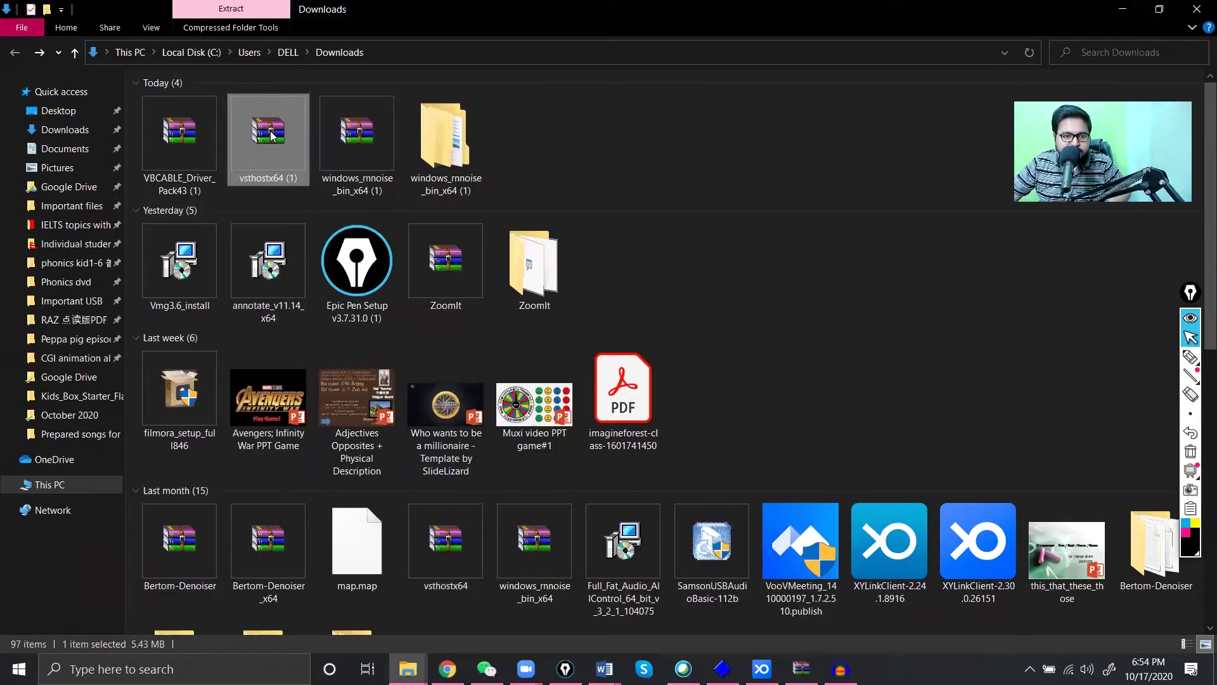
right_click(271, 135)
left_click(208, 234)
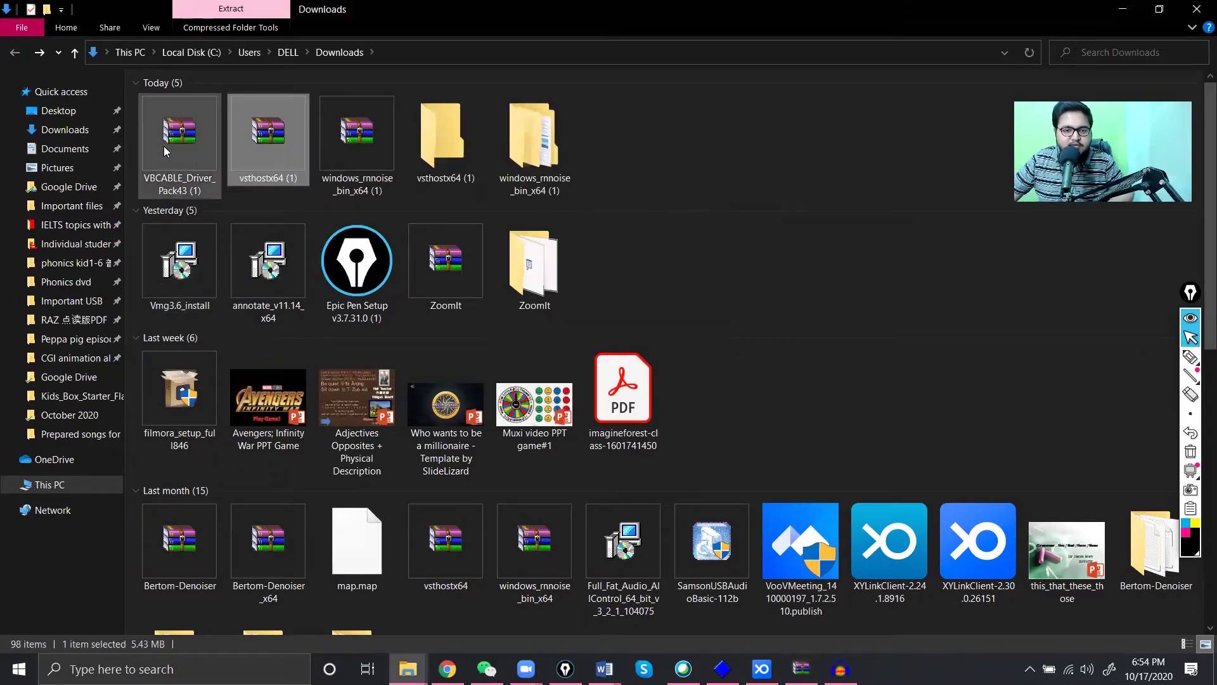
left_click(188, 137)
right_click(188, 137)
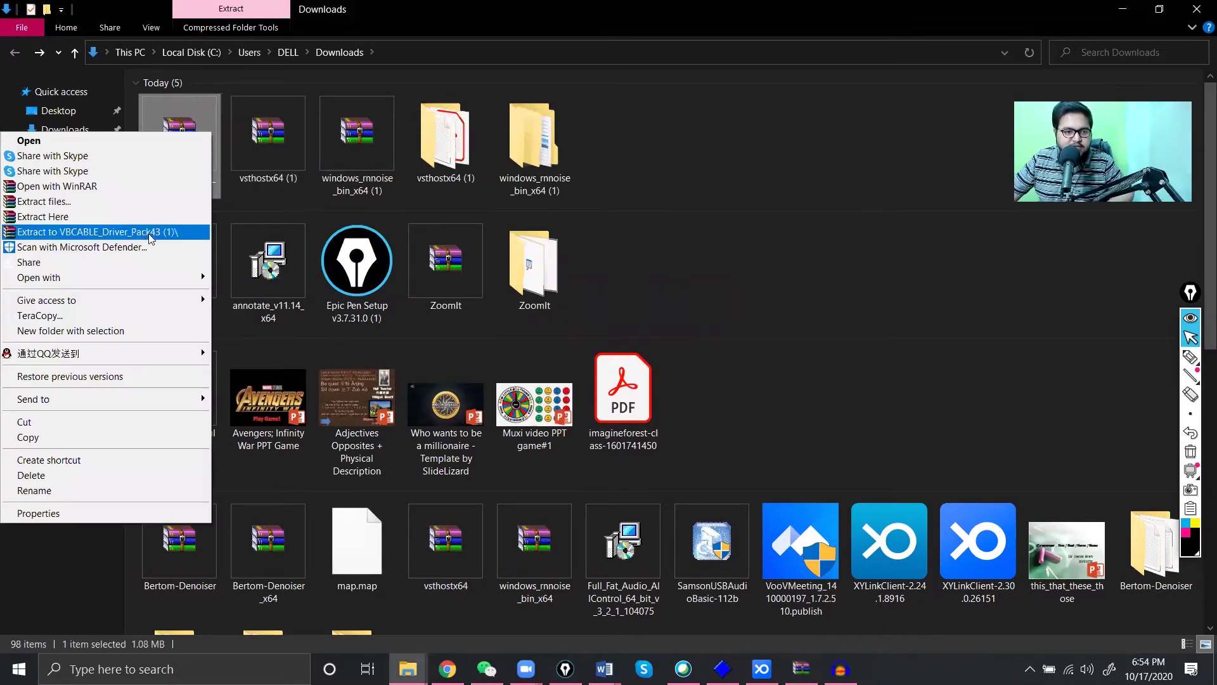
left_click(152, 235)
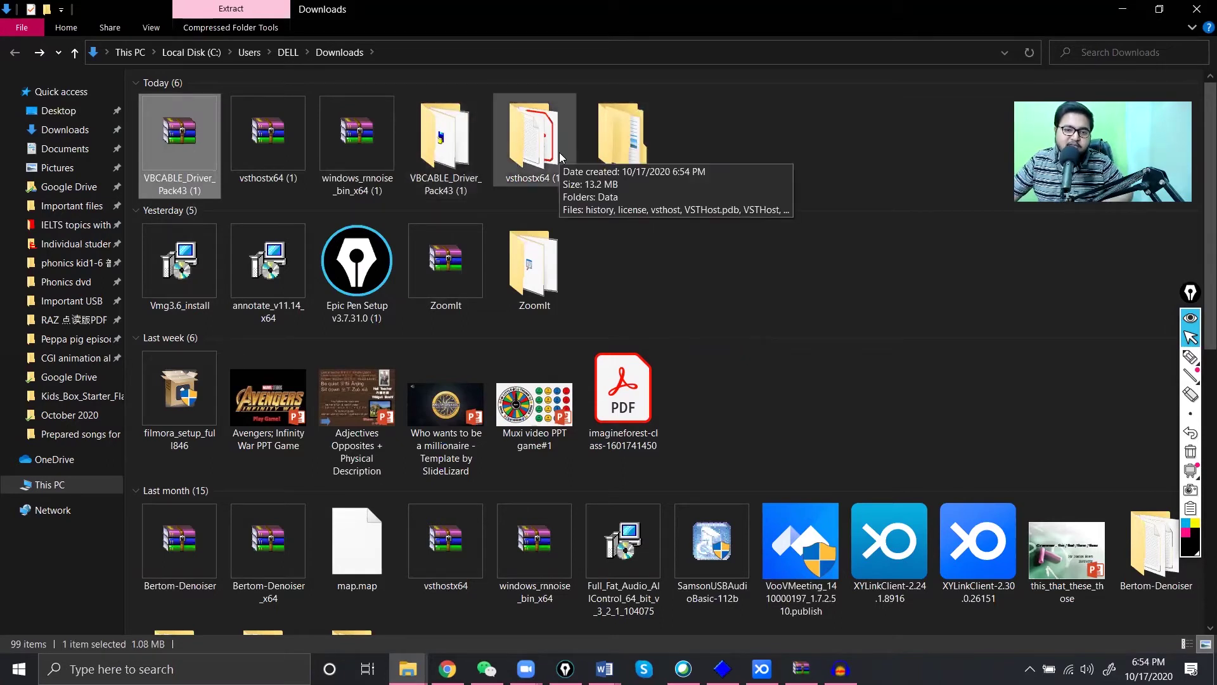
Run VBCABLE_Setup_x64 from the extracted folder and close it after it reports the driver already installed
double_click(459, 144)
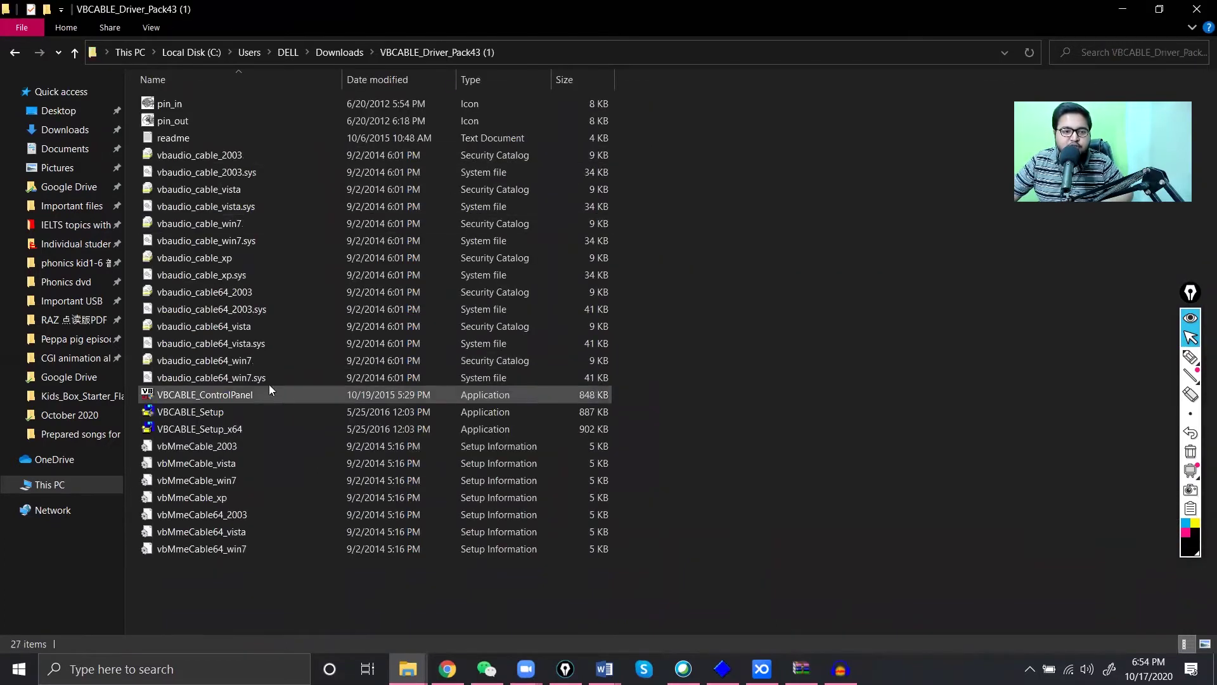
double_click(235, 431)
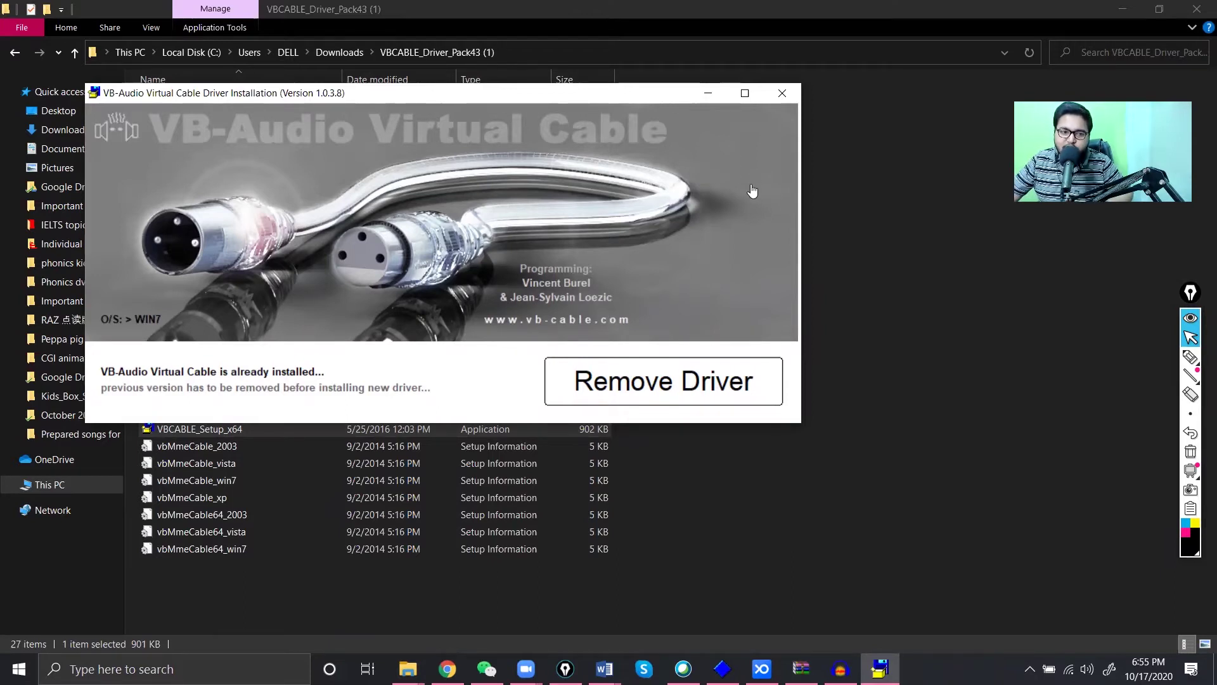
left_click(782, 94)
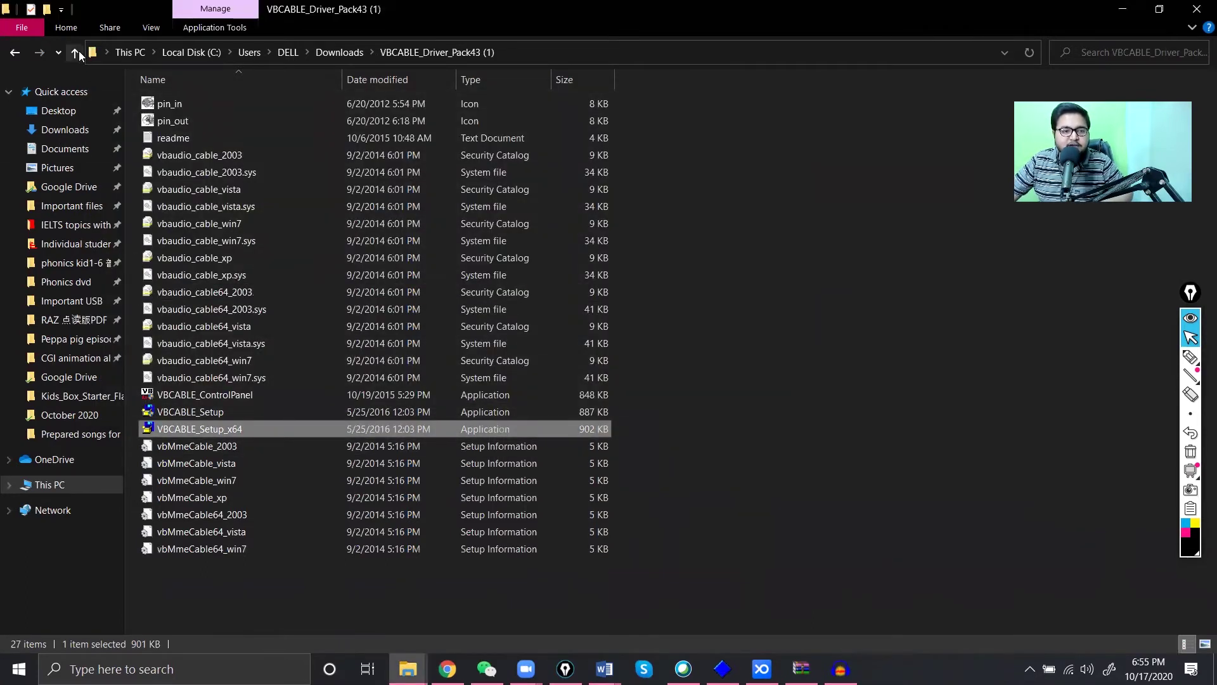
Launch vsthost from the vsthostx64 (1) folder, dismiss the donation notice, and bring up Librnnoise_vst
left_click(76, 53)
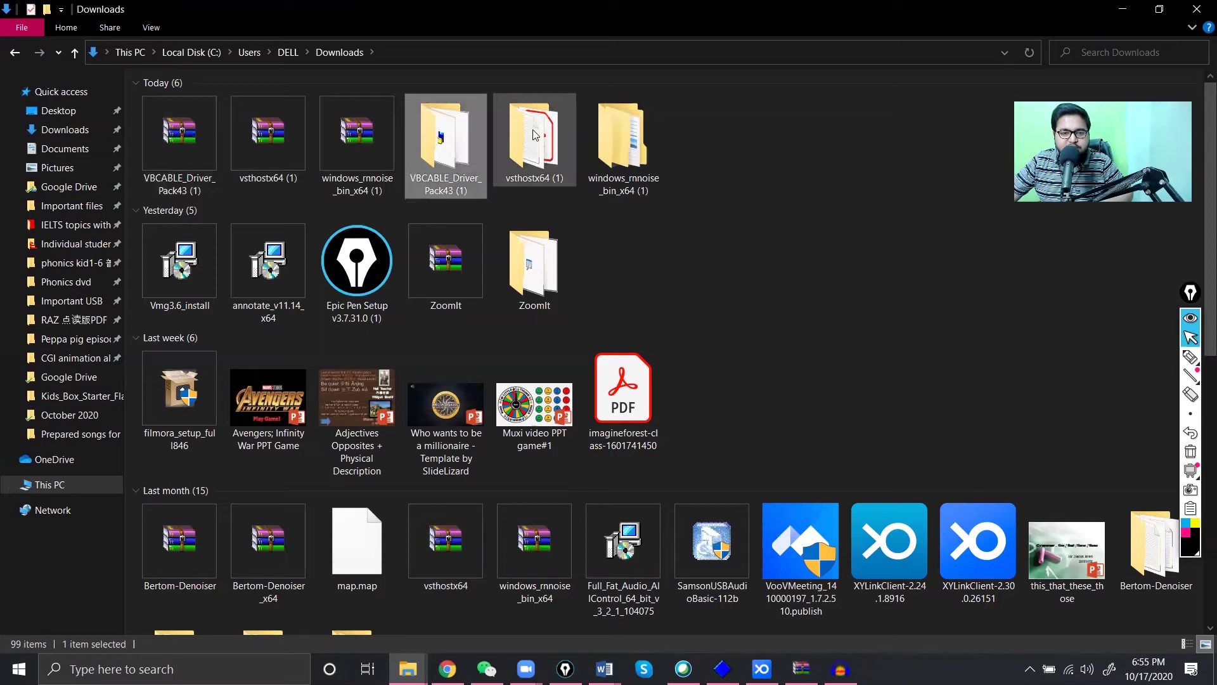
left_click(533, 135)
double_click(535, 135)
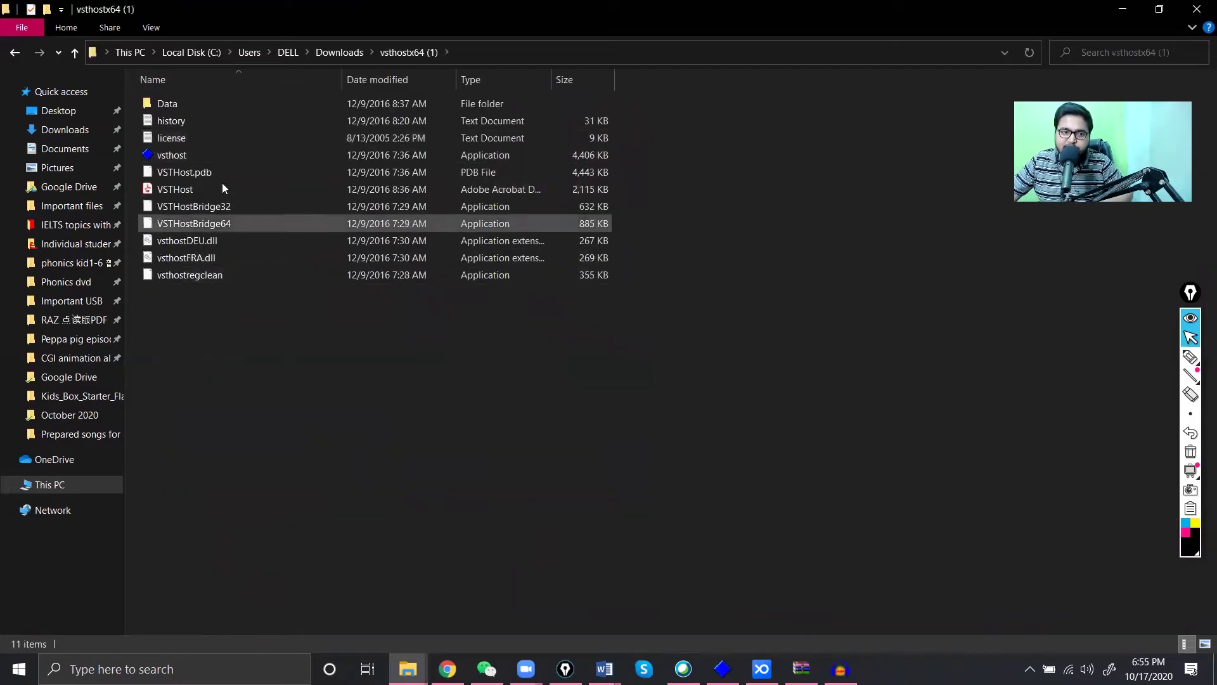
left_click(176, 158)
double_click(176, 157)
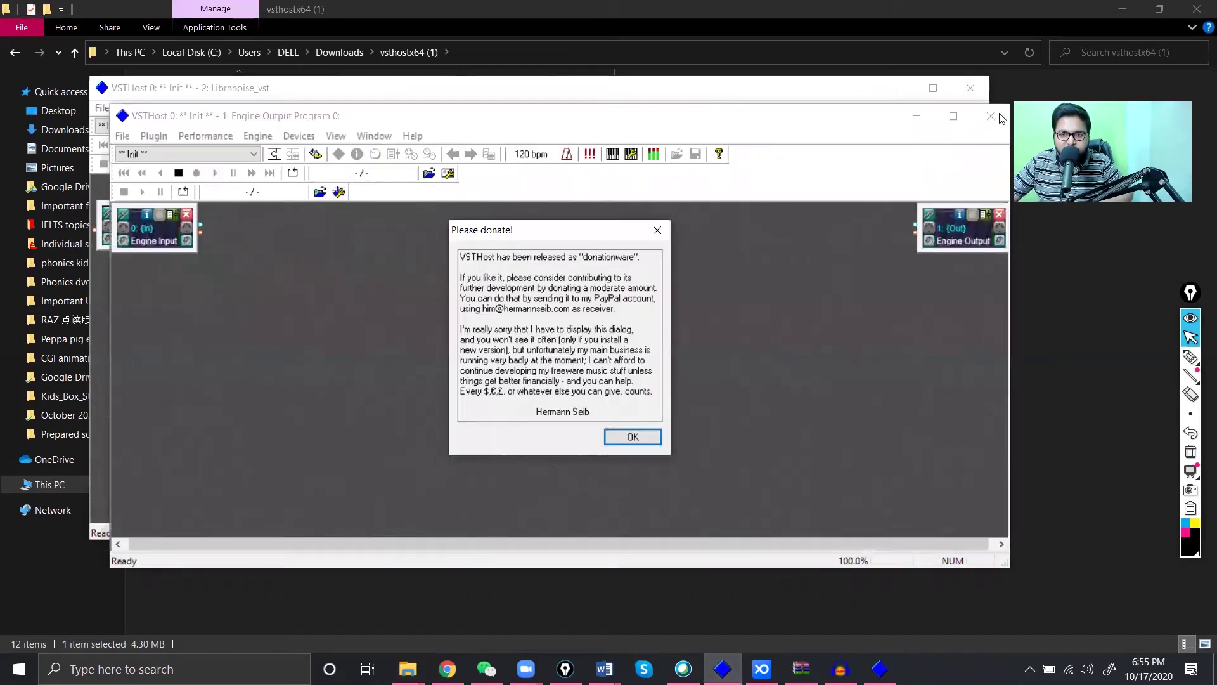
left_click(657, 231)
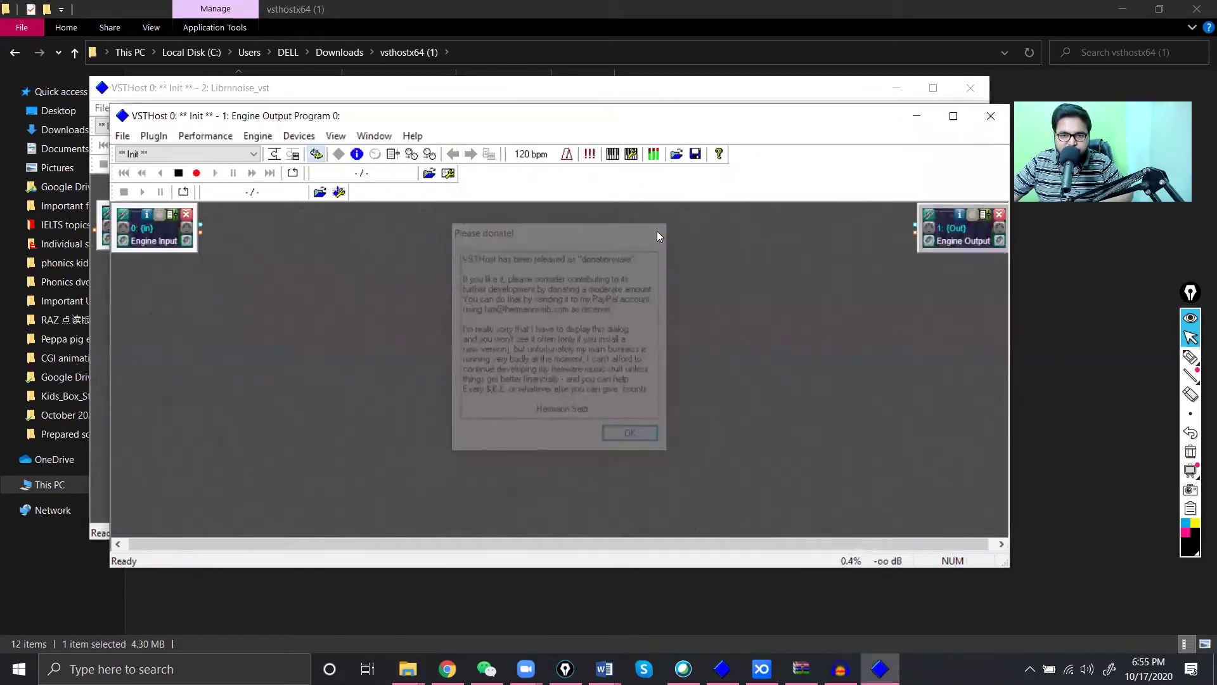
left_click(813, 93)
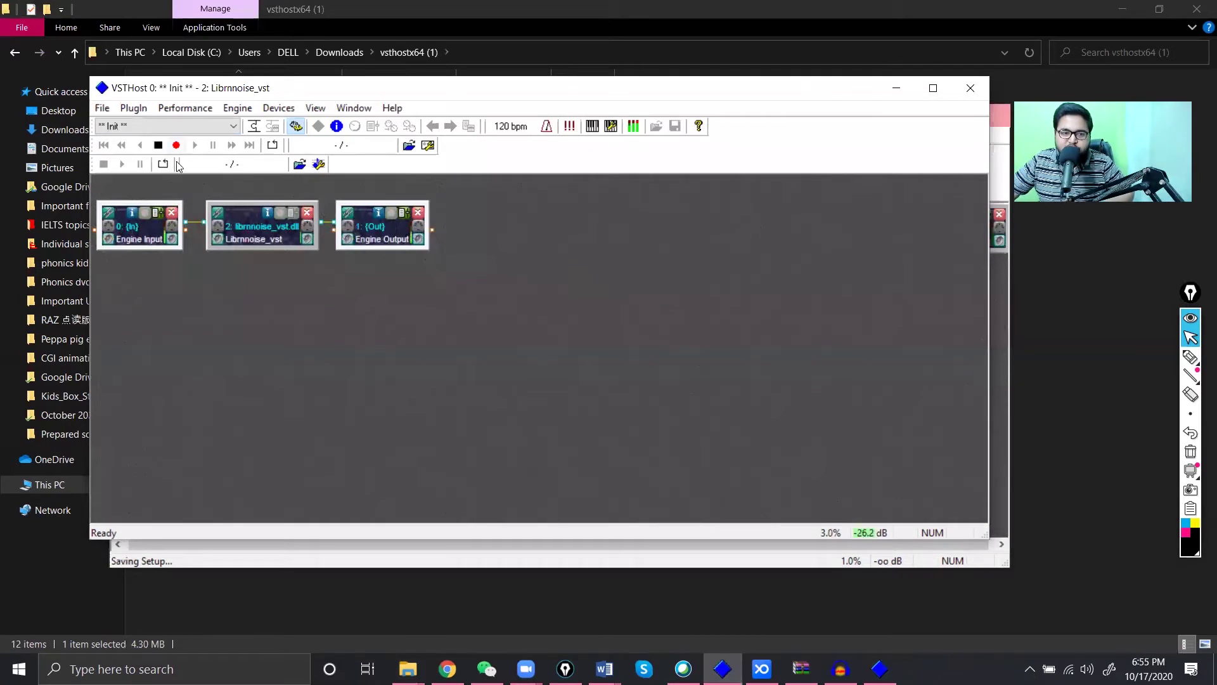
left_click(100, 108)
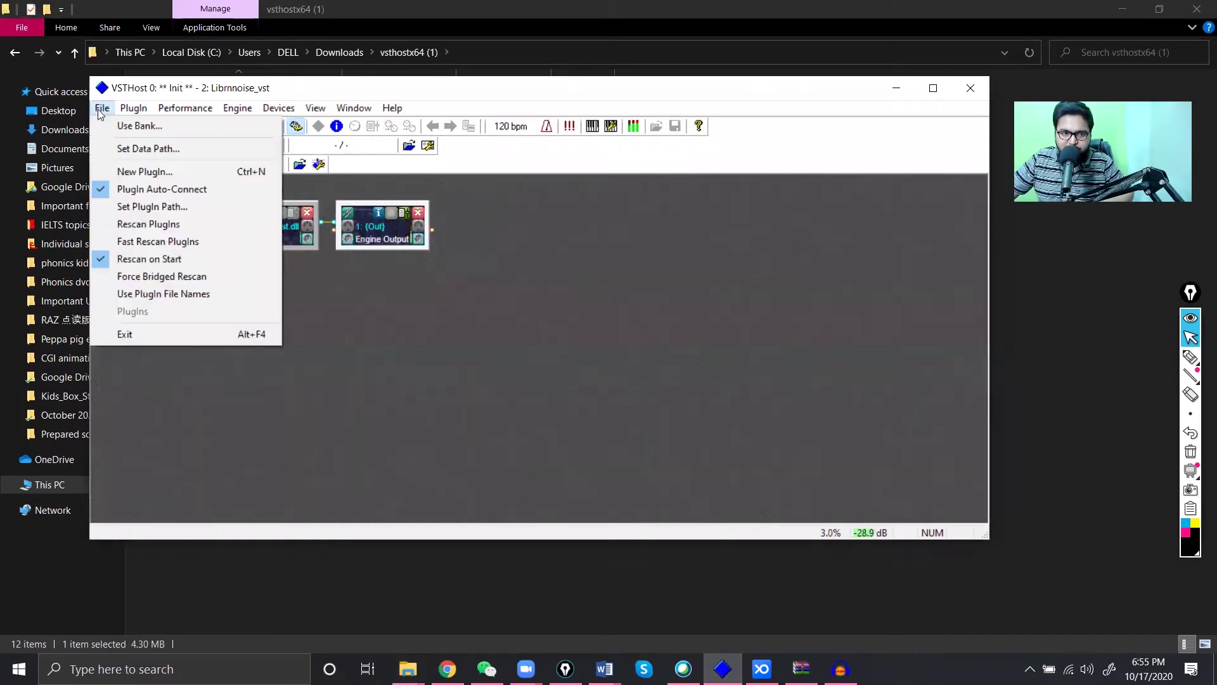
left_click(160, 172)
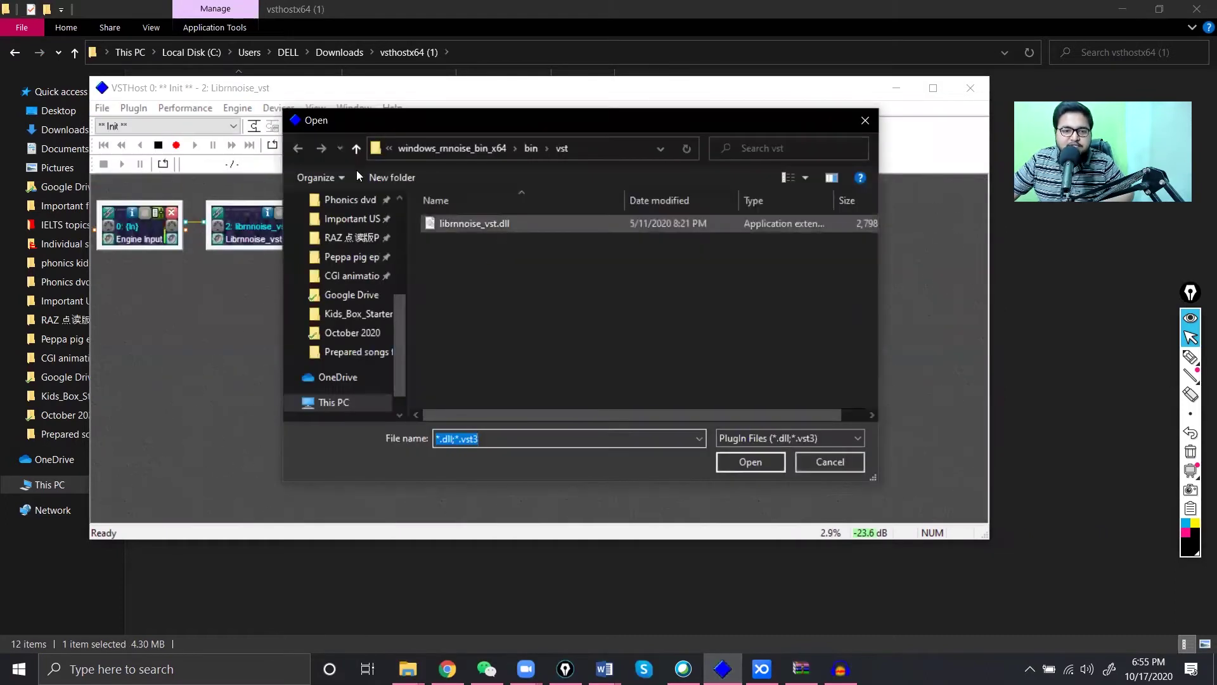
left_click(357, 150)
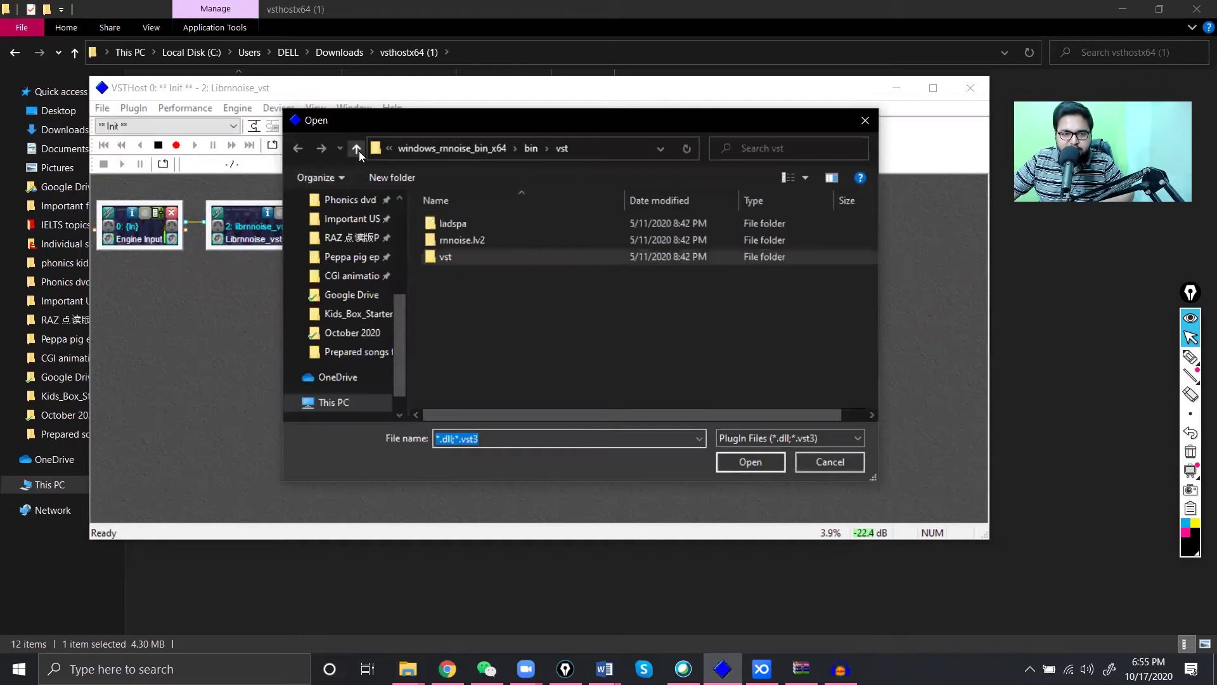
double_click(445, 257)
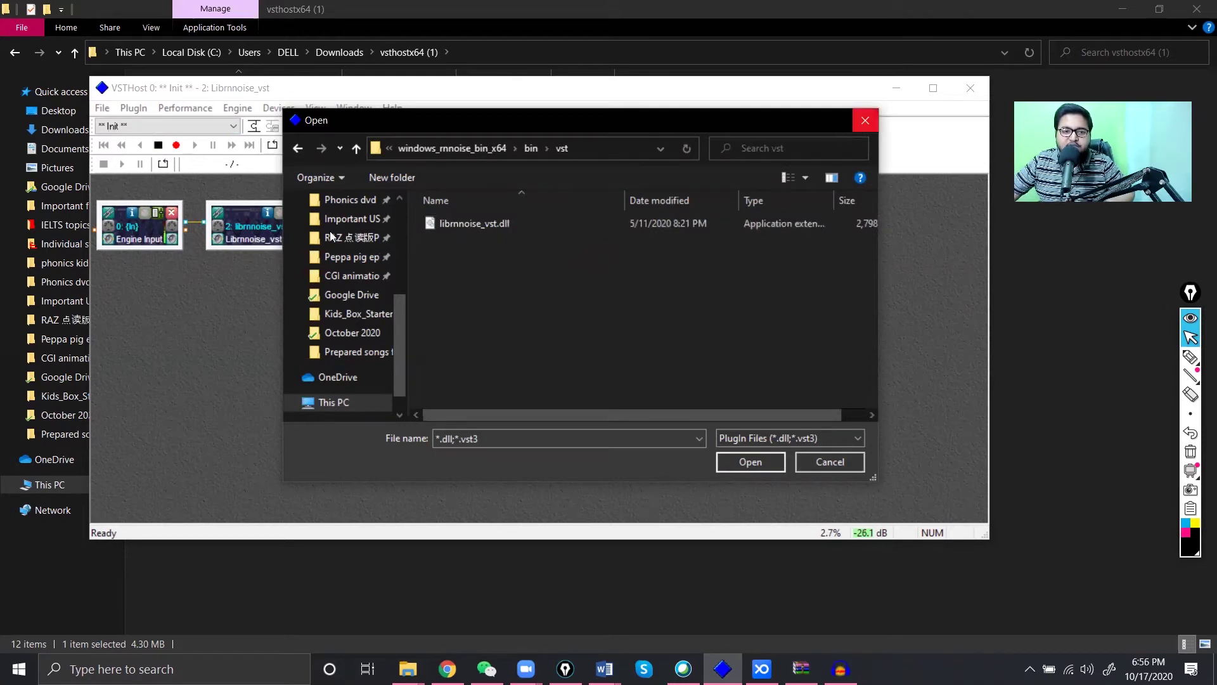
key("Escape")
Keep Samson Q2U microphone as wave input and VB-Audio Virtual Cable speakers as output
left_click(292, 109)
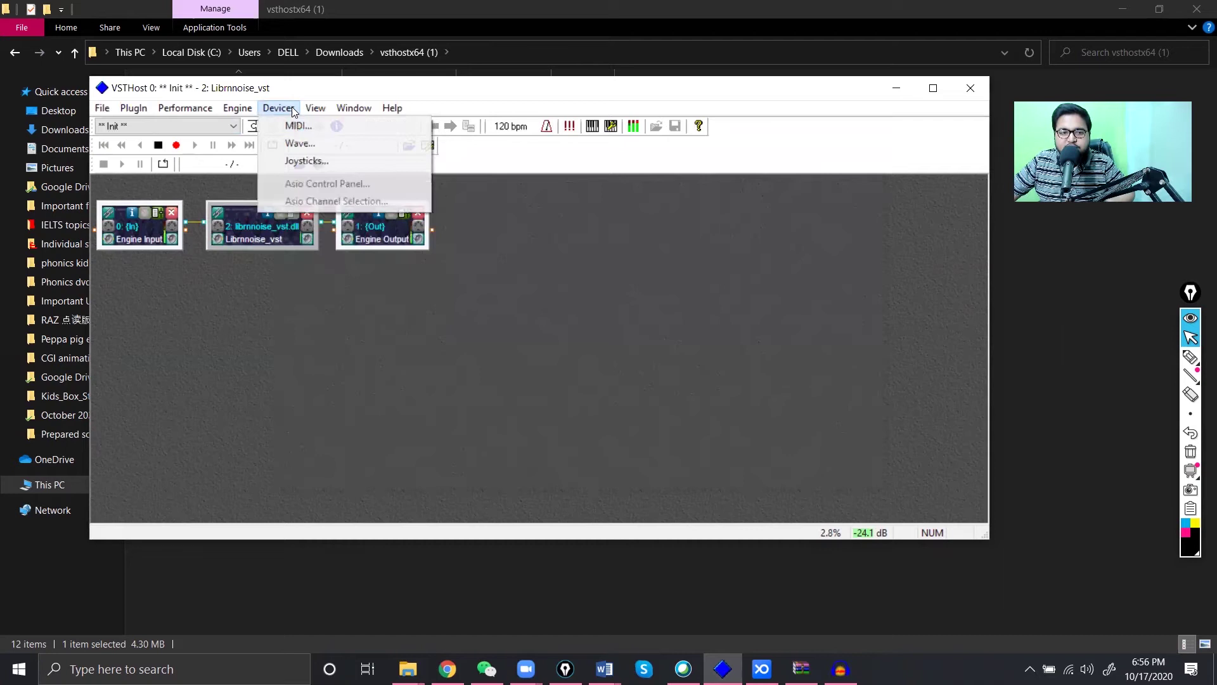
left_click(326, 143)
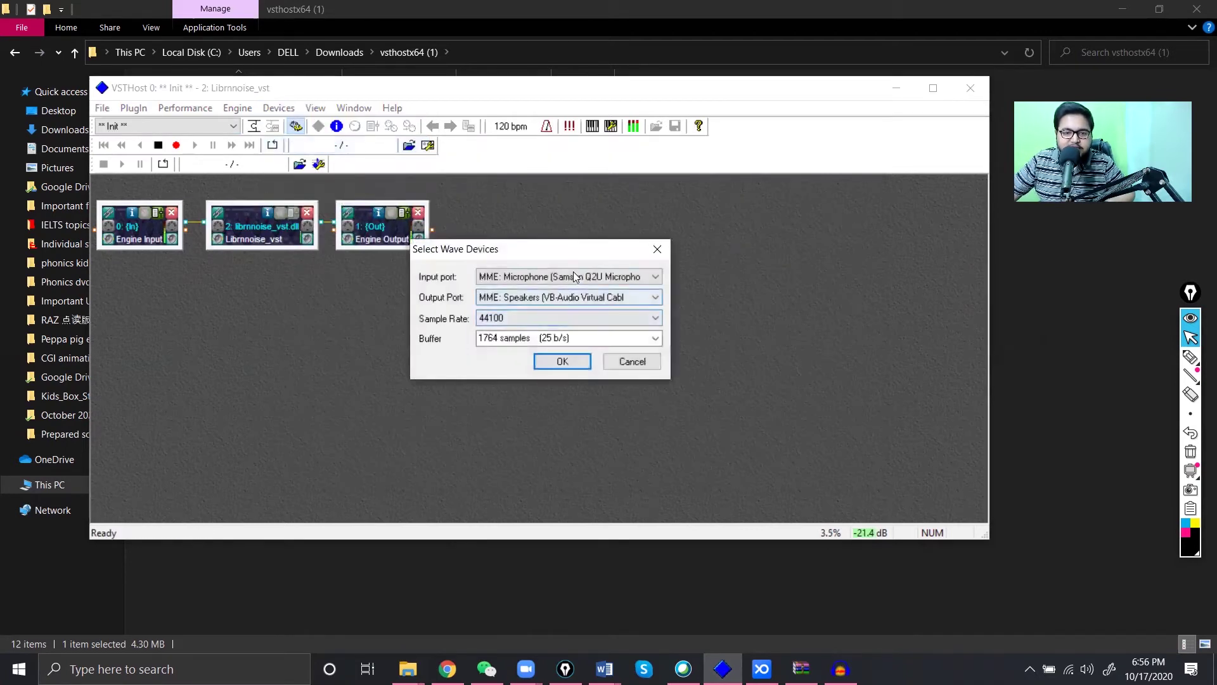
left_click(573, 277)
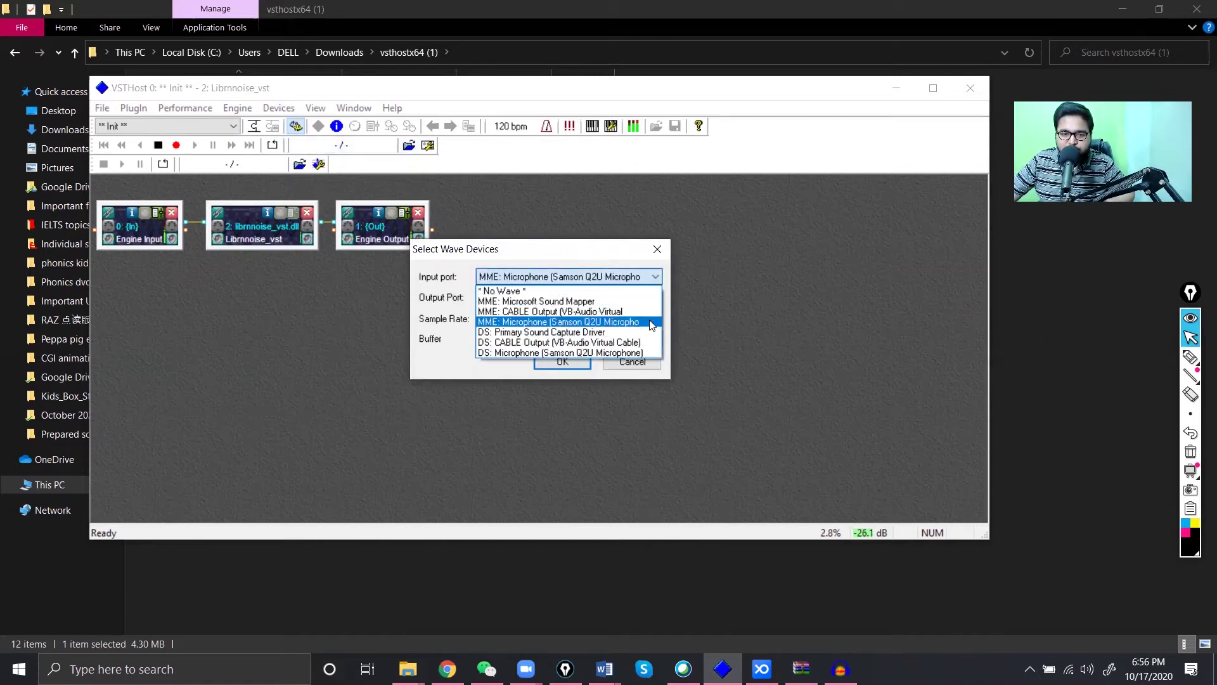
left_click(604, 256)
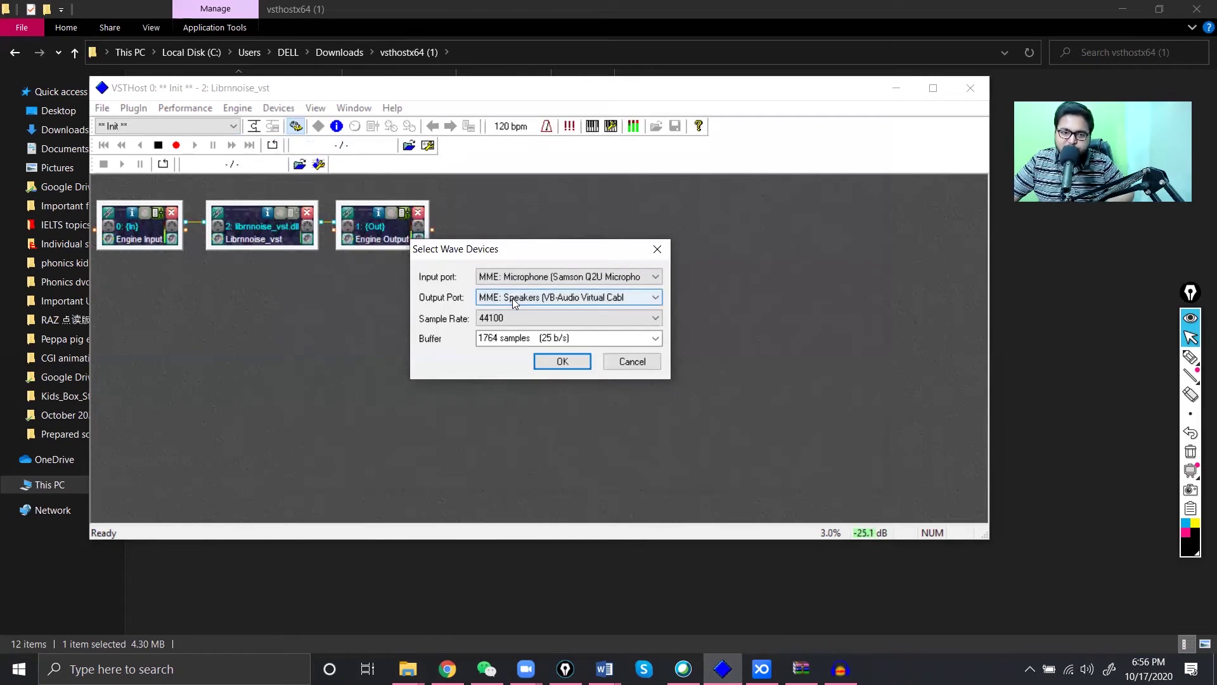
left_click(601, 301)
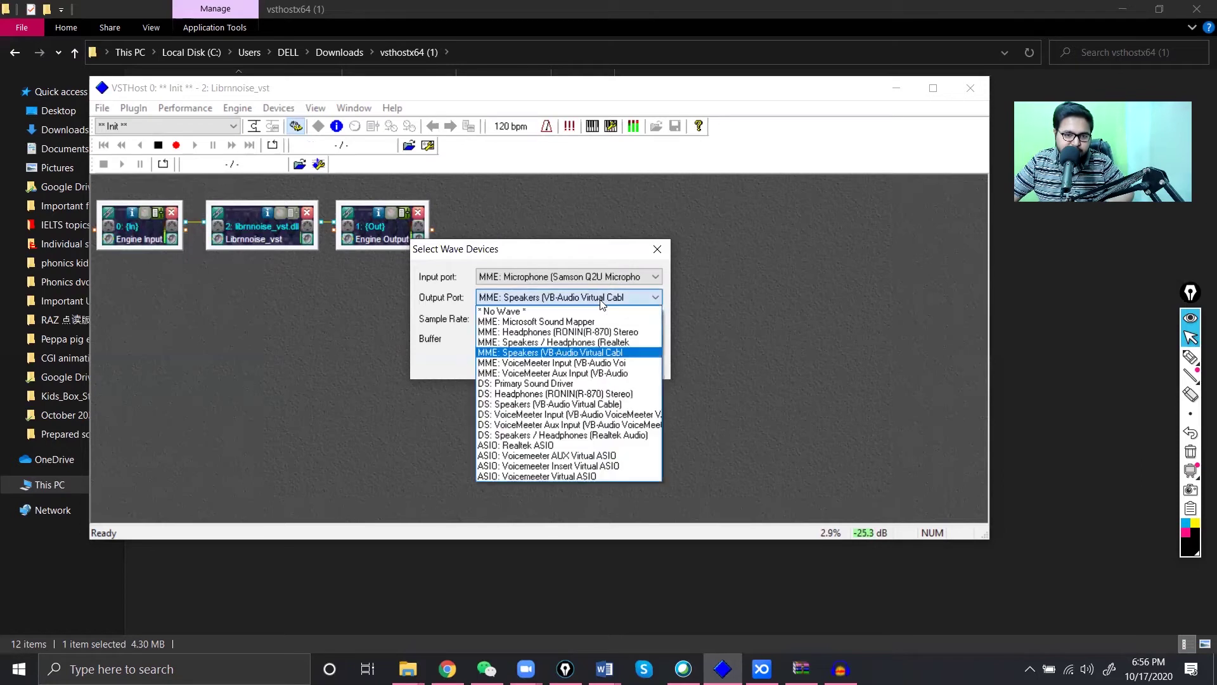
left_click(573, 351)
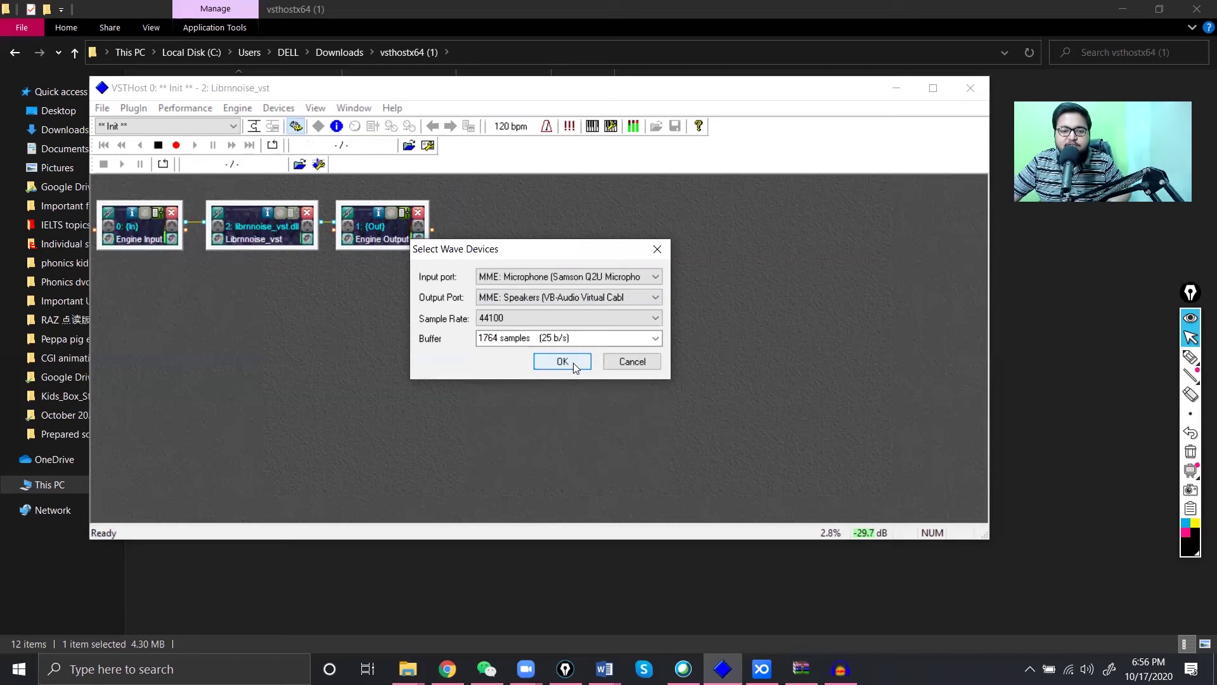
left_click(573, 362)
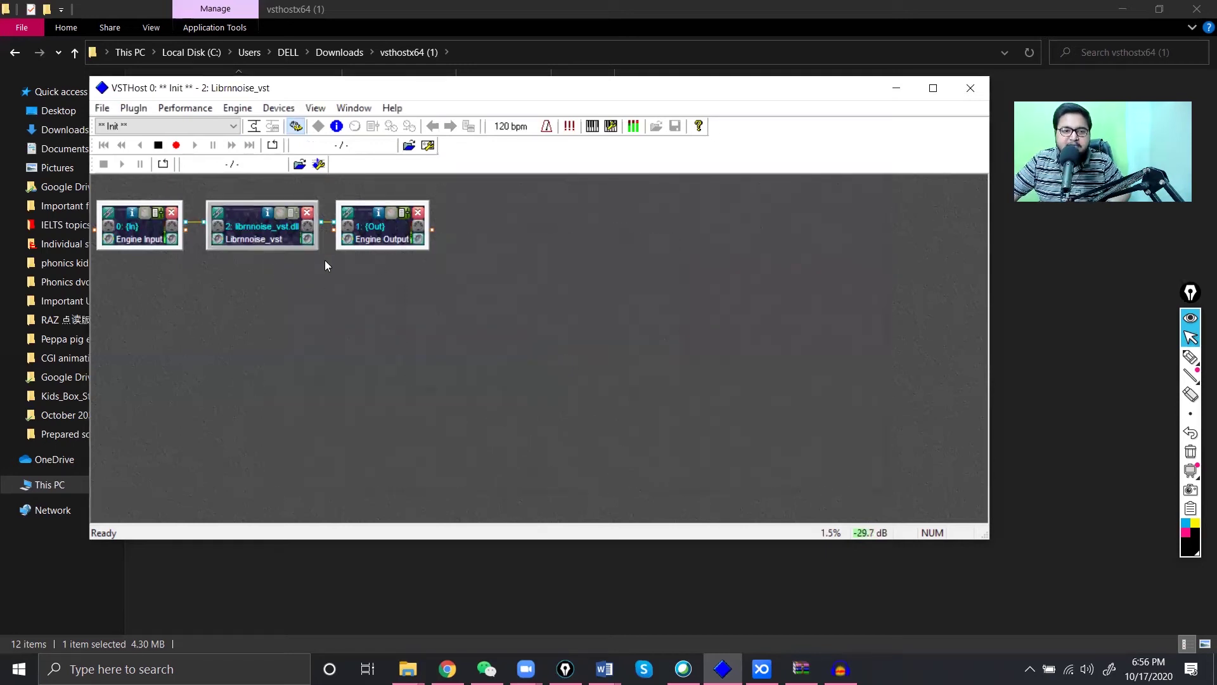
Confirm librnnoise_vst is chained after 0: Engine Input in the Chain after dialog
left_click(218, 213)
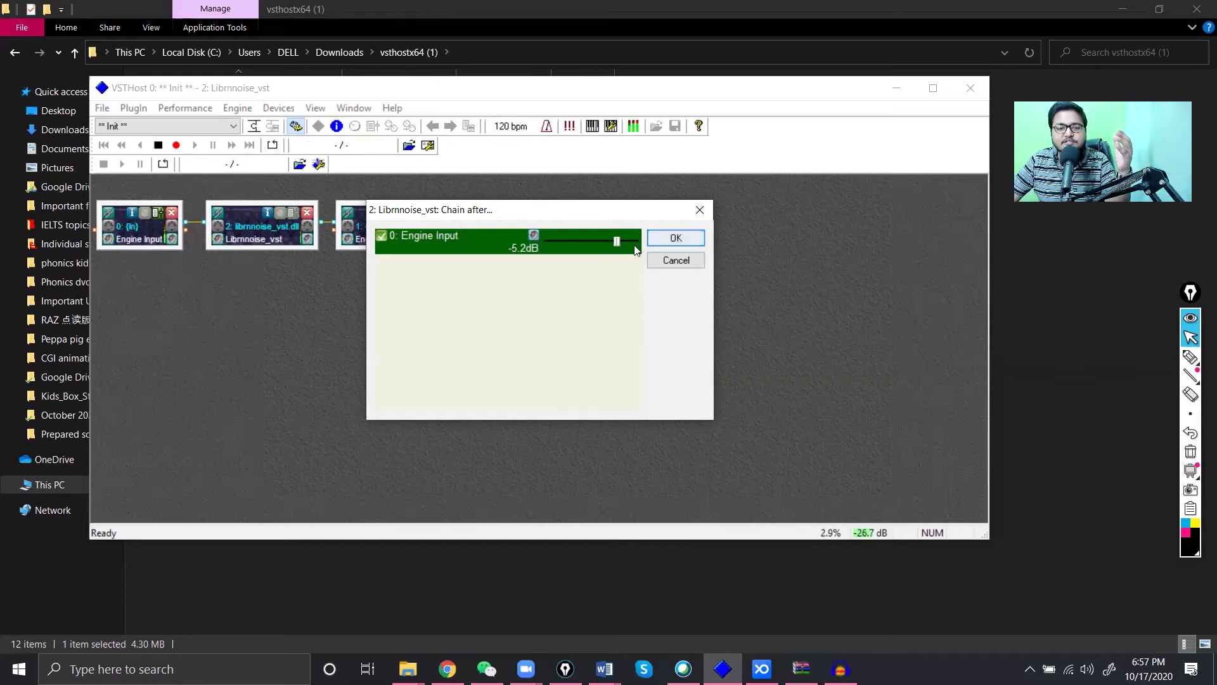
left_click(676, 239)
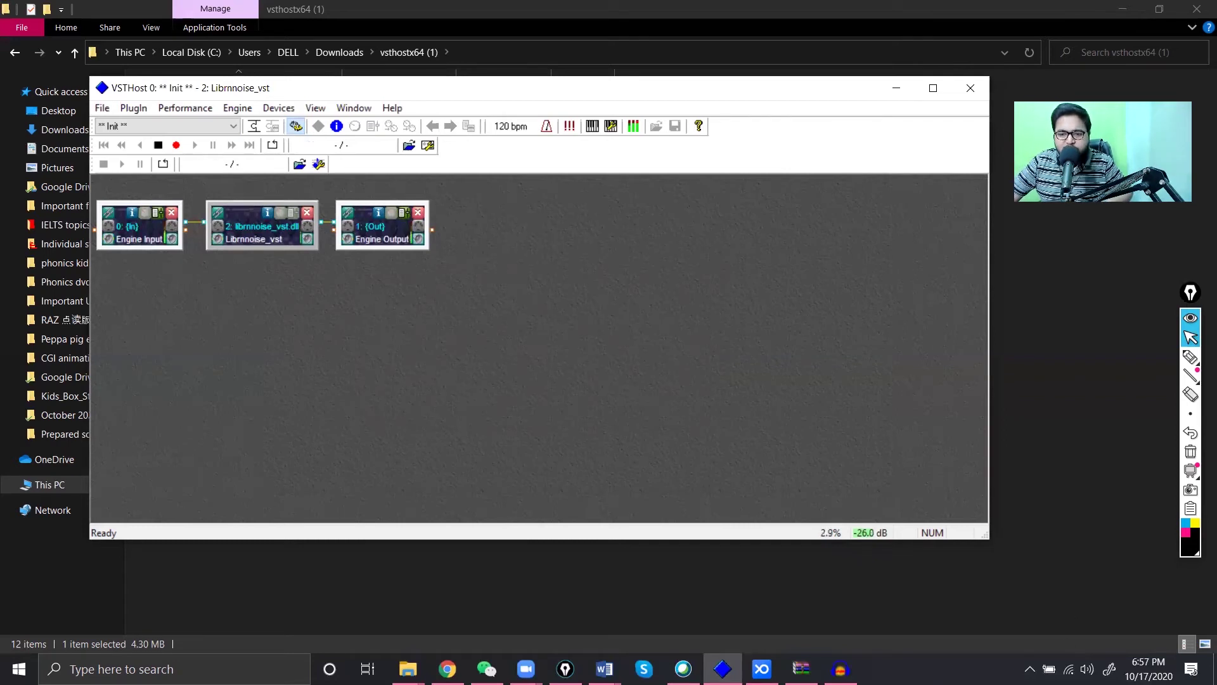
right_click(1087, 668)
Open the classic Sound dialog, check CABLE Output under Recording, then return to Playback
left_click(1099, 551)
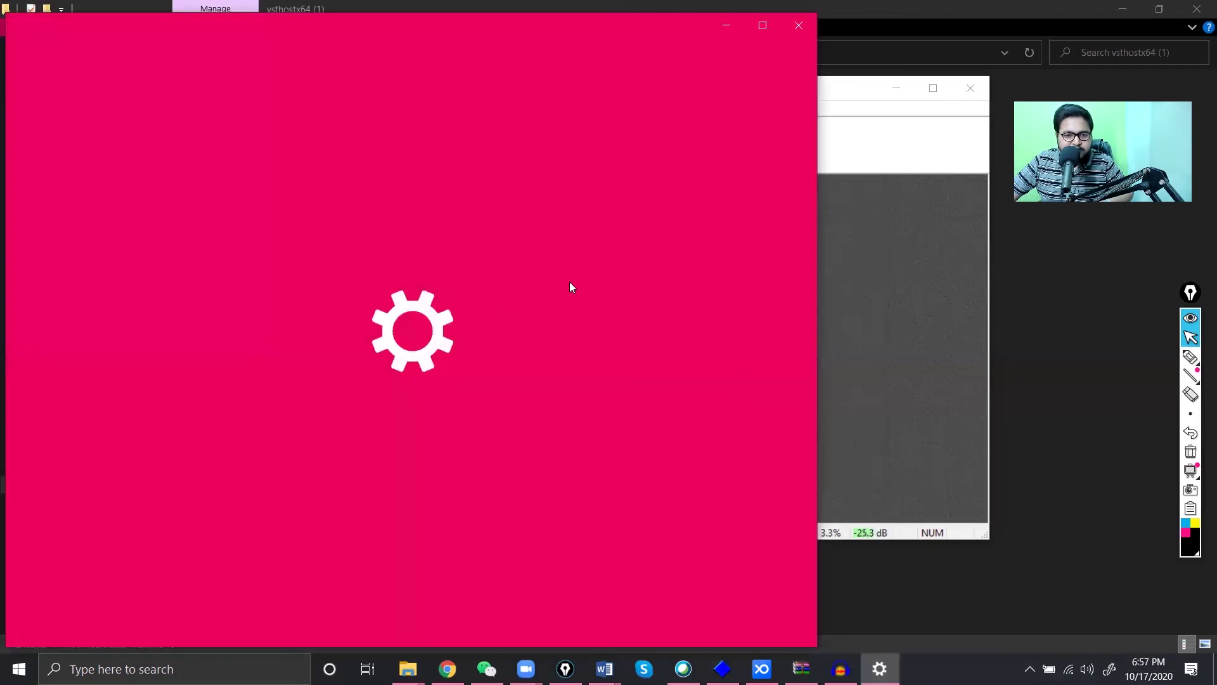
scroll(630, 318, "down", 8)
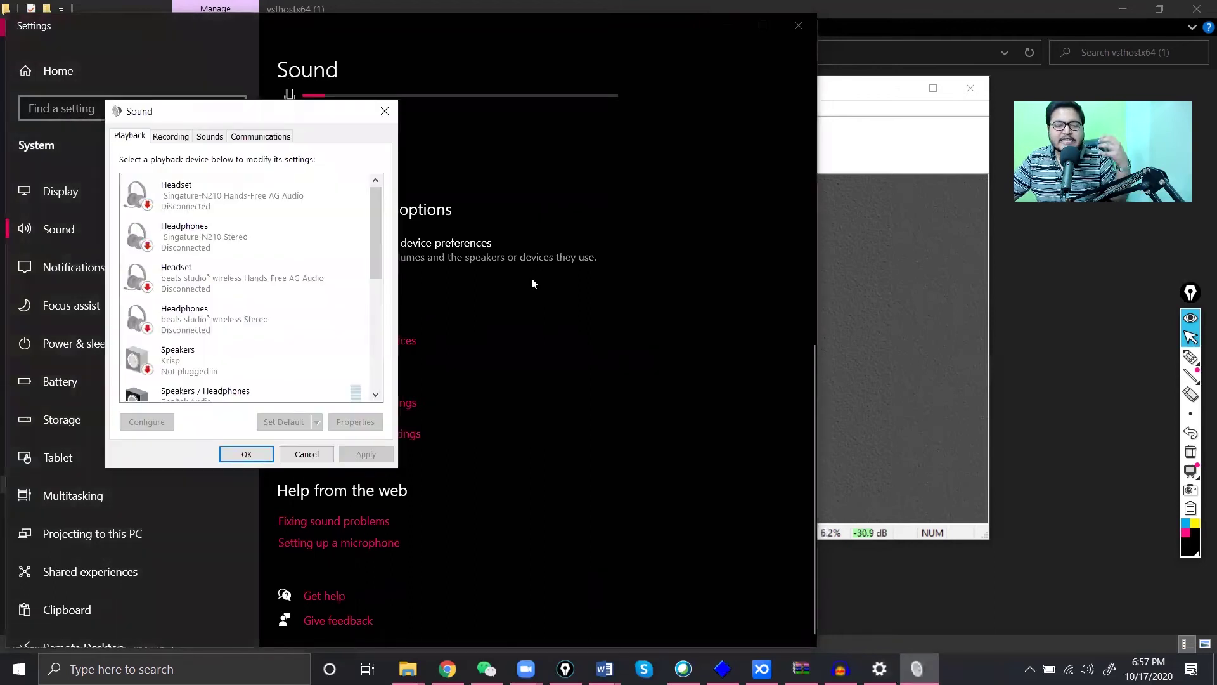
left_click(170, 137)
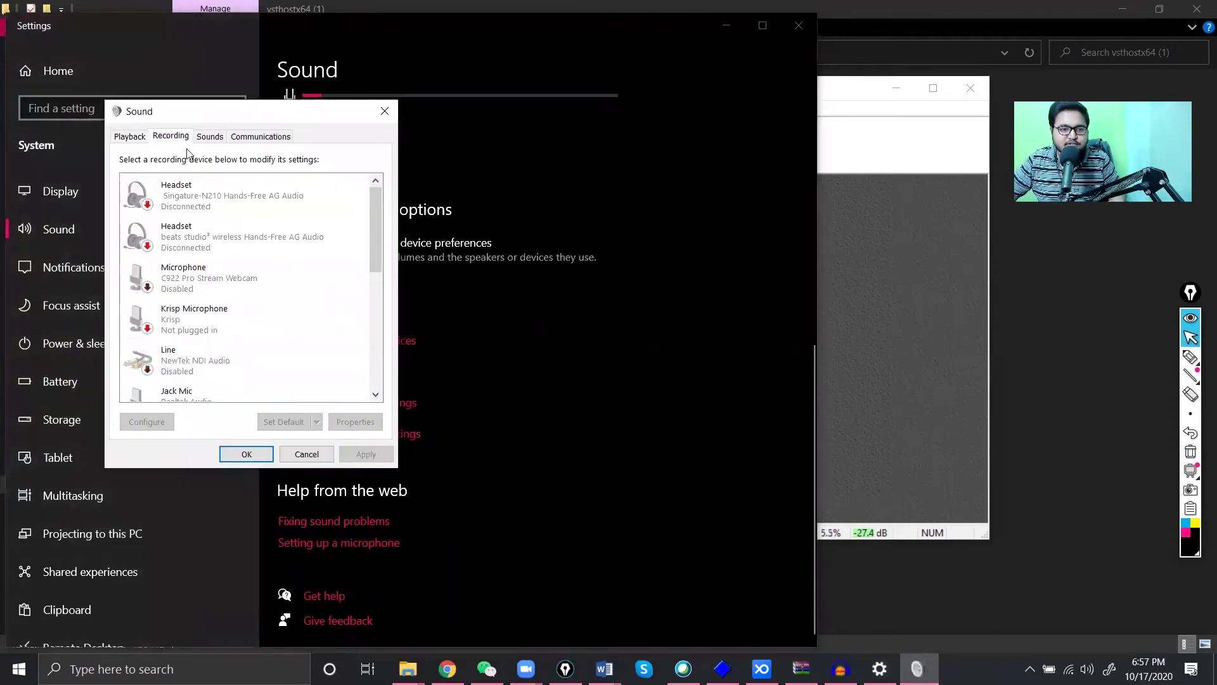
left_click_drag(371, 220, 376, 351)
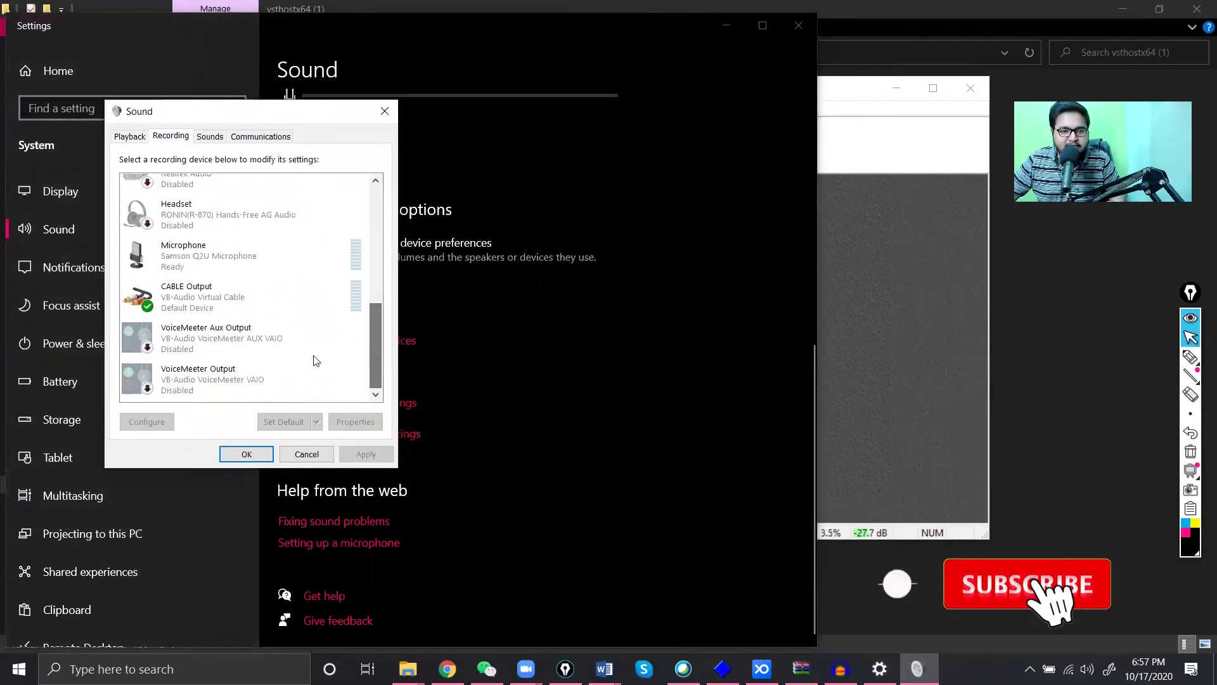
right_click(226, 295)
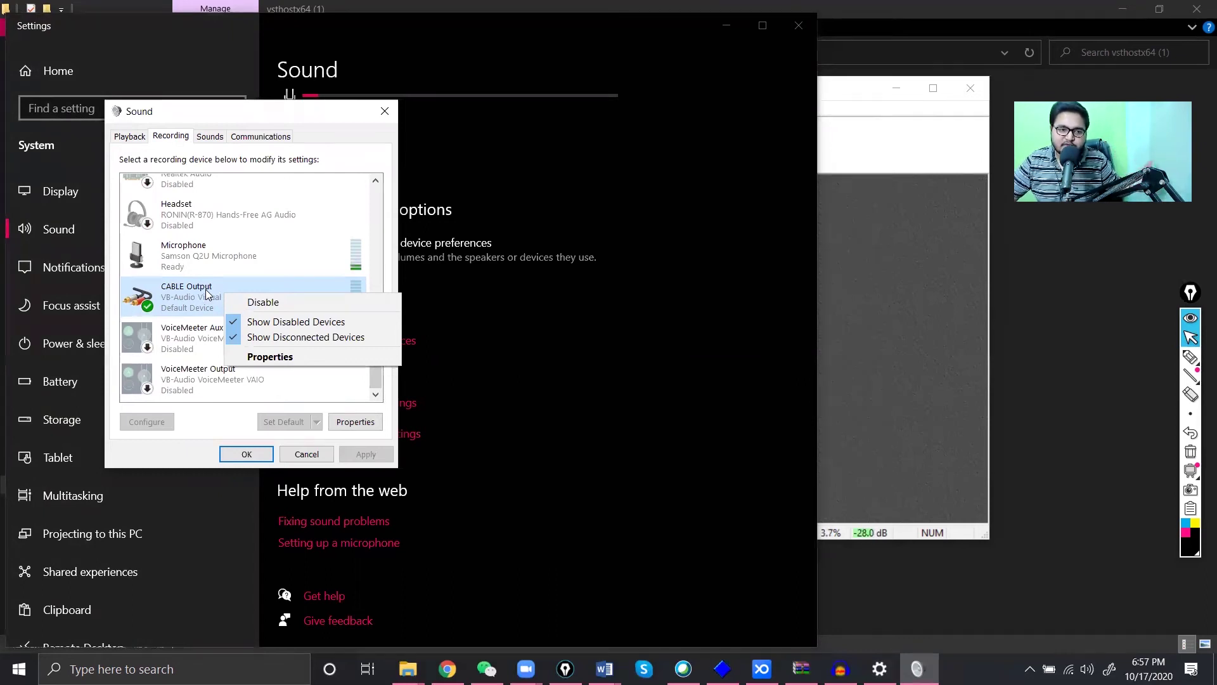
left_click(205, 292)
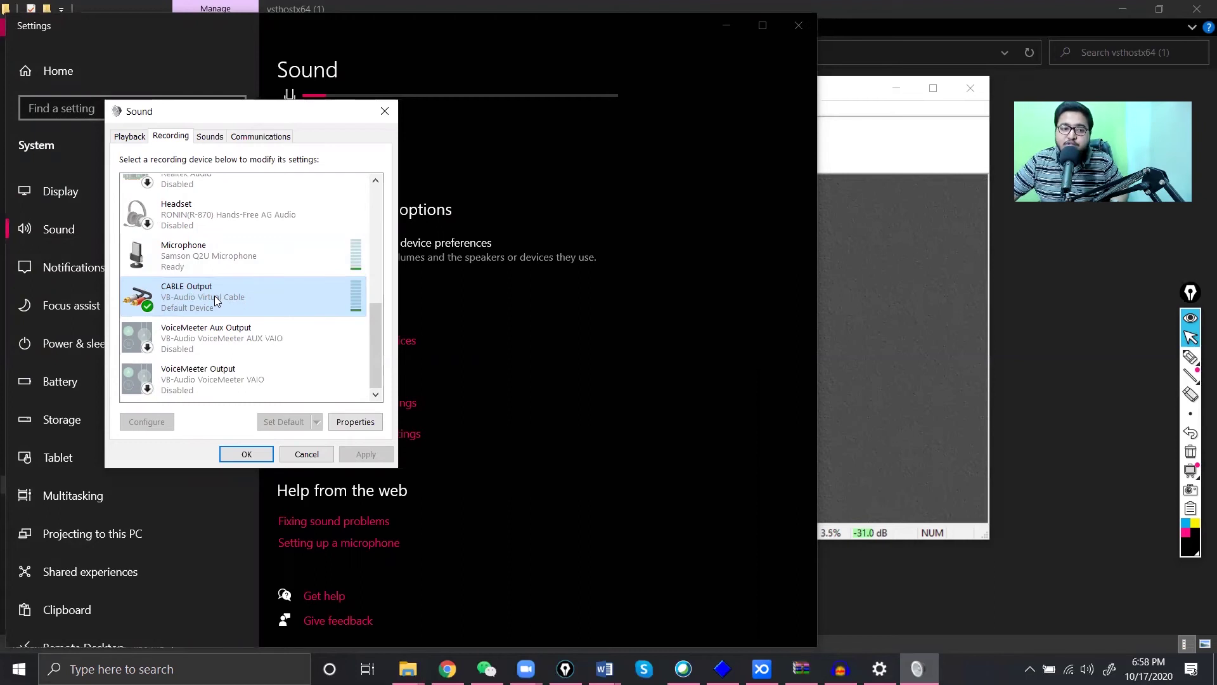
left_click(127, 138)
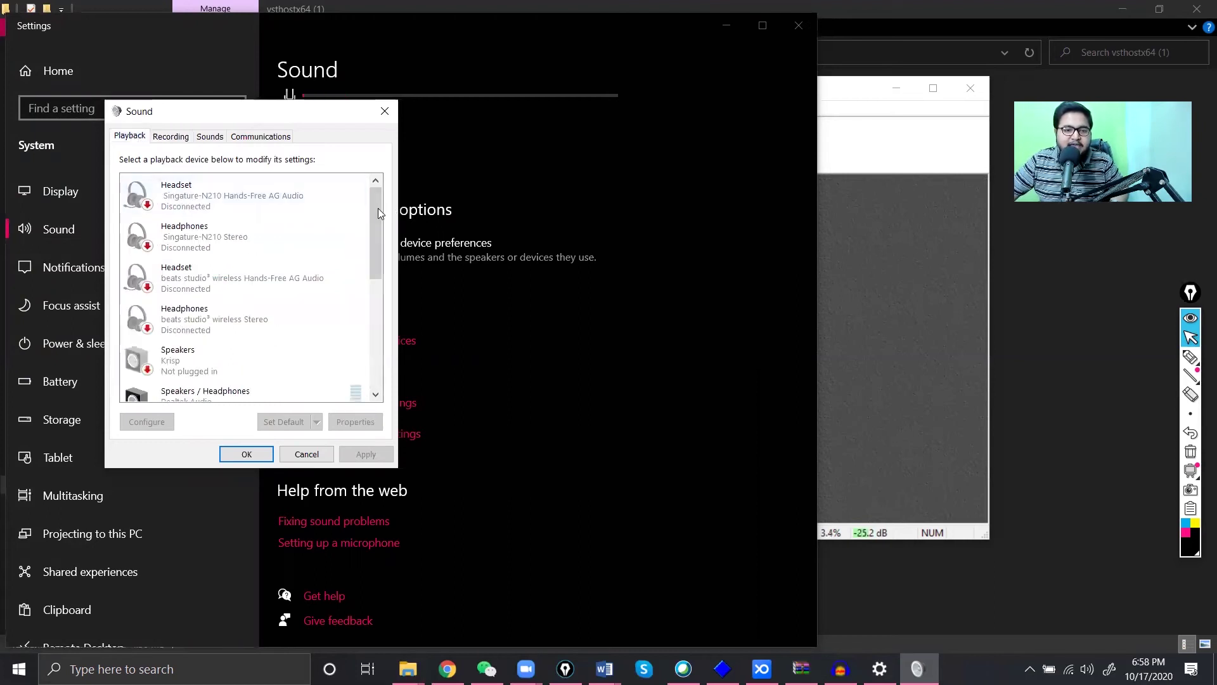
left_click_drag(377, 303, 375, 343)
scroll(206, 196, "down", 3)
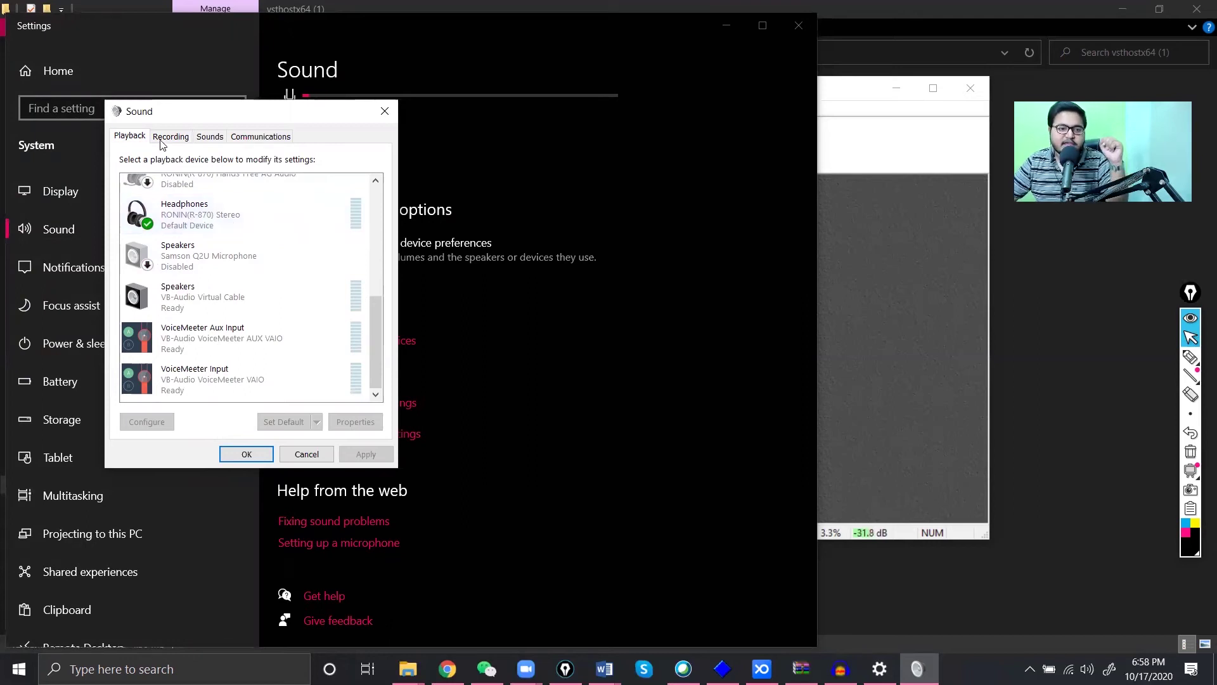
Return to the Settings Sound page and scroll up to the CABLE Output input device
left_click(619, 361)
scroll(619, 361, "up", 5)
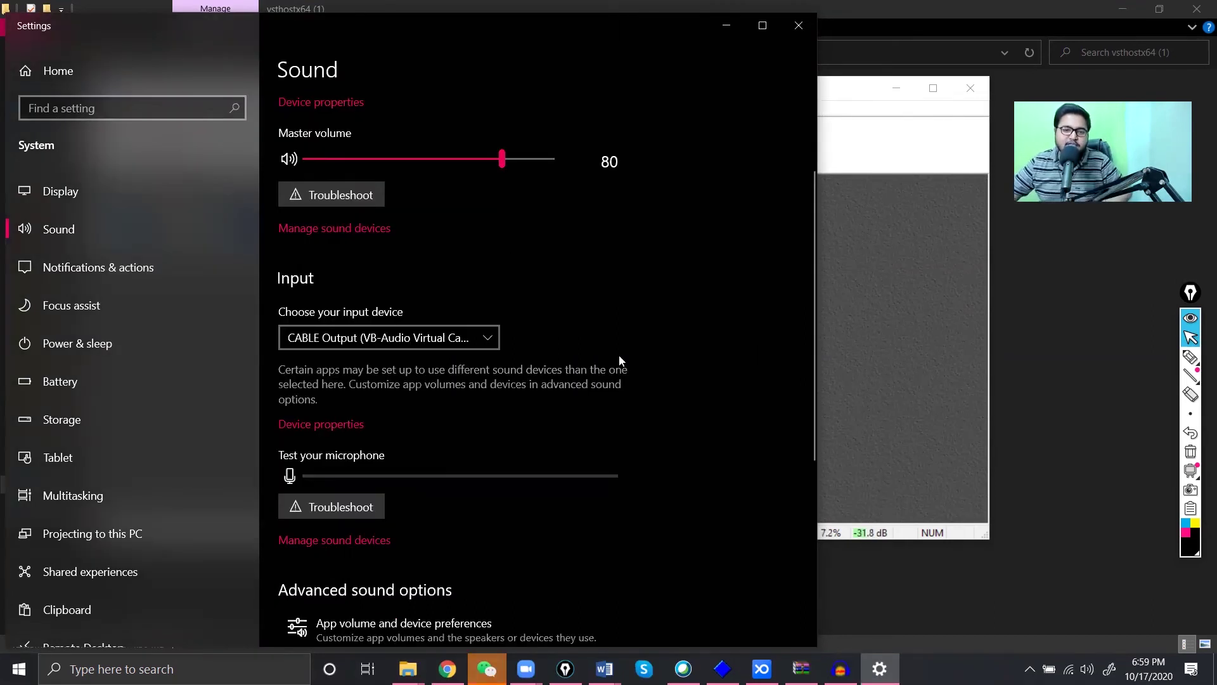